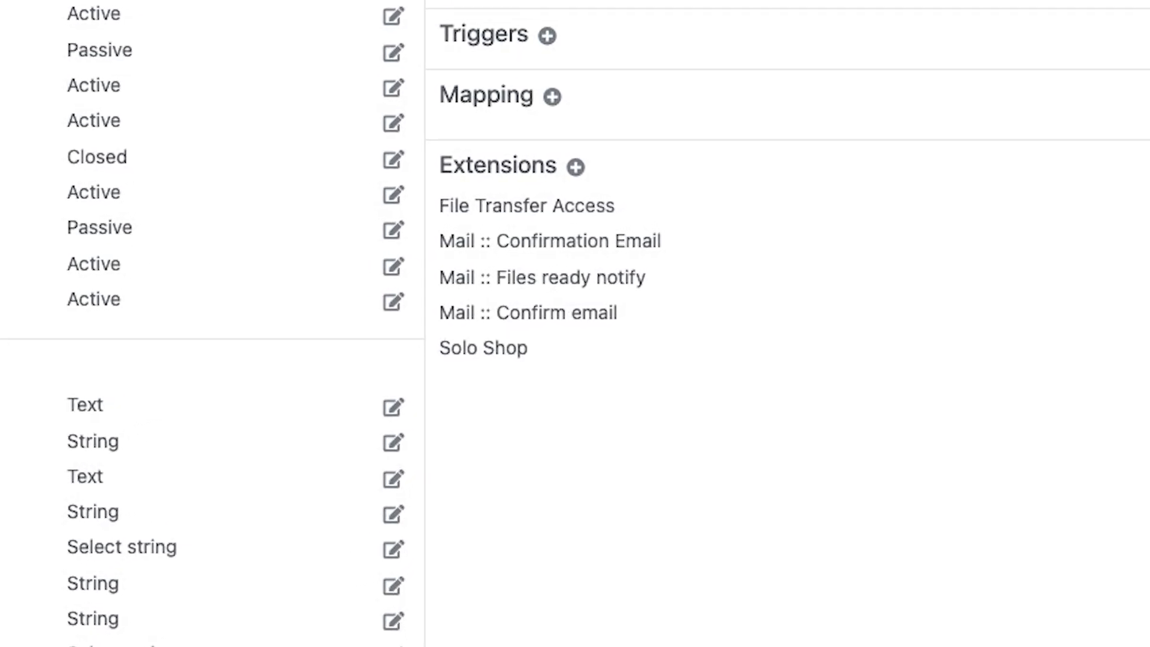
Step: Add a Cart extension to the workflow and save it
left_click(576, 167)
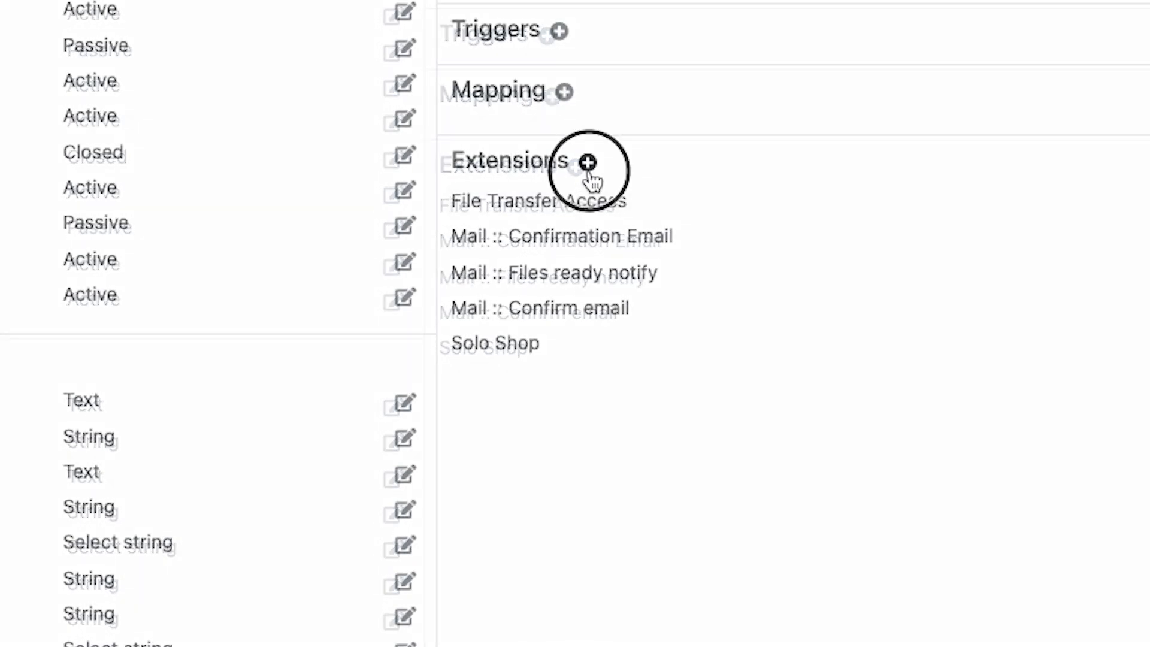
left_click(566, 277)
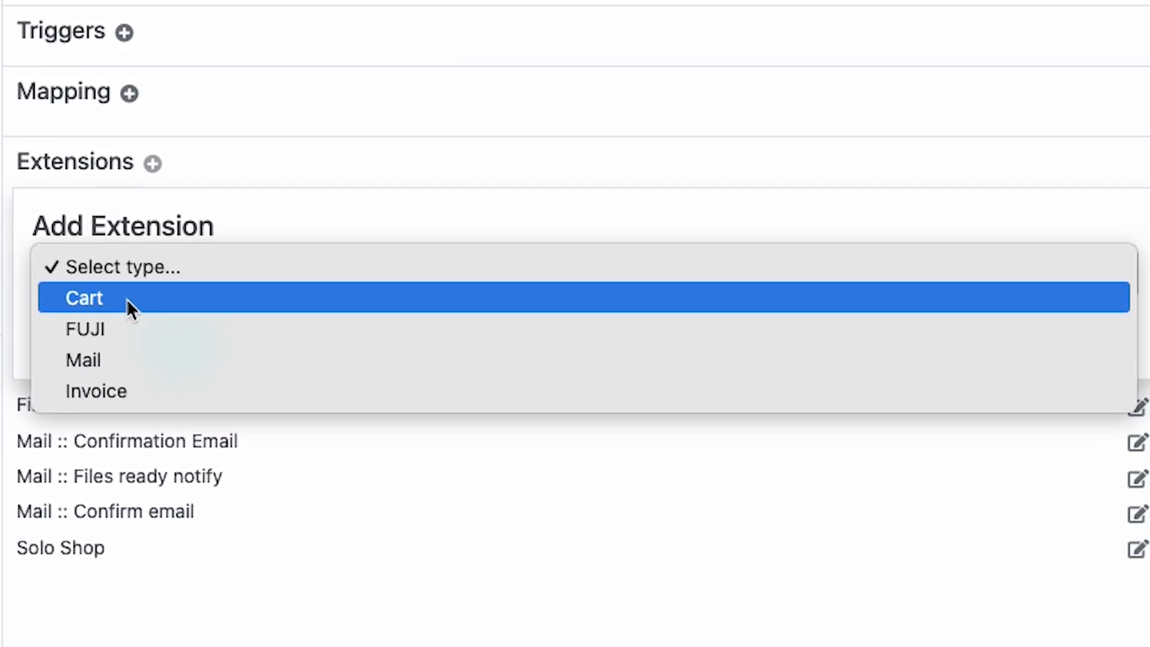
left_click(126, 307)
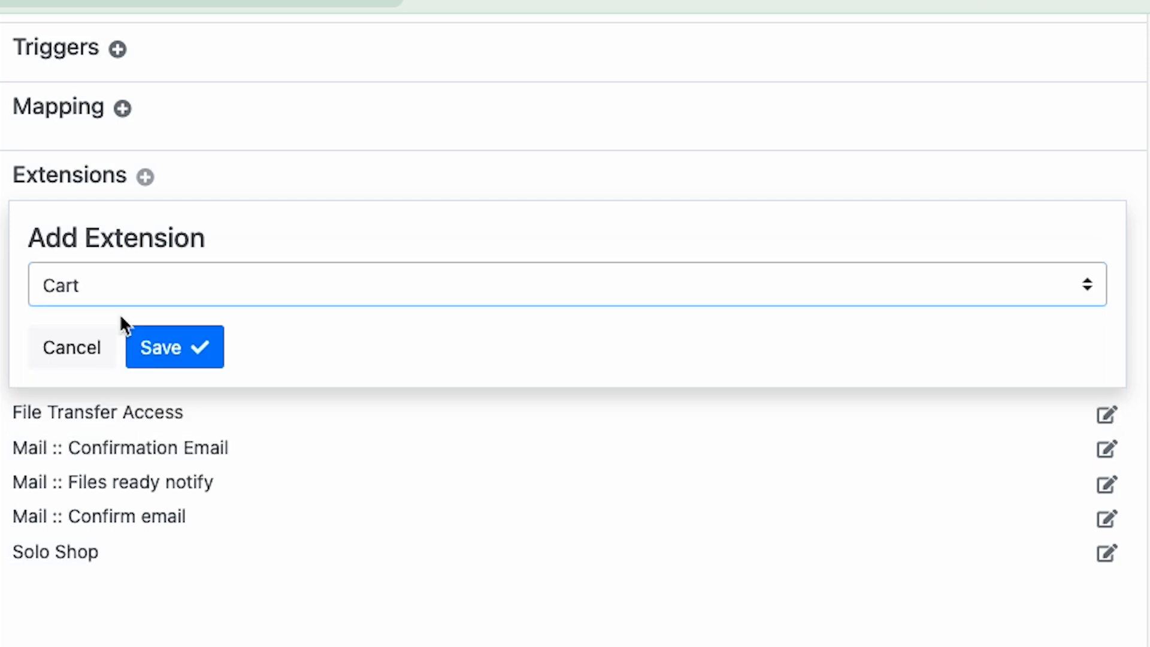
left_click(178, 349)
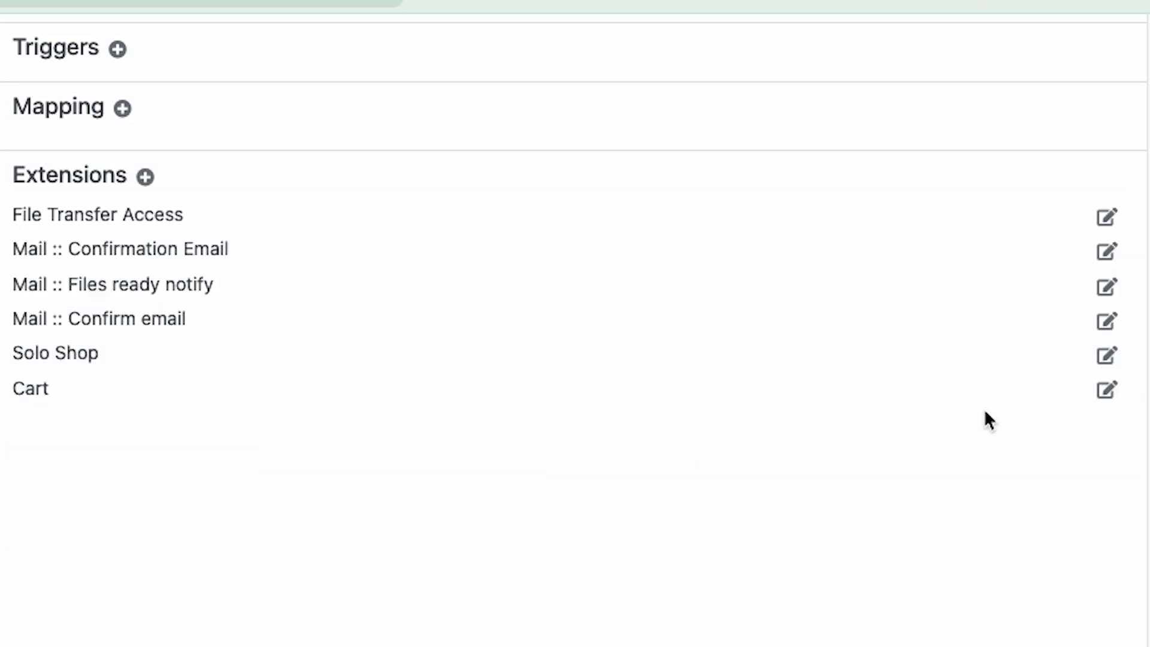
Step: Open the new Cart extension for editing and expand its Attributes section
left_click(1107, 390)
scroll(1105, 383, "down", 1)
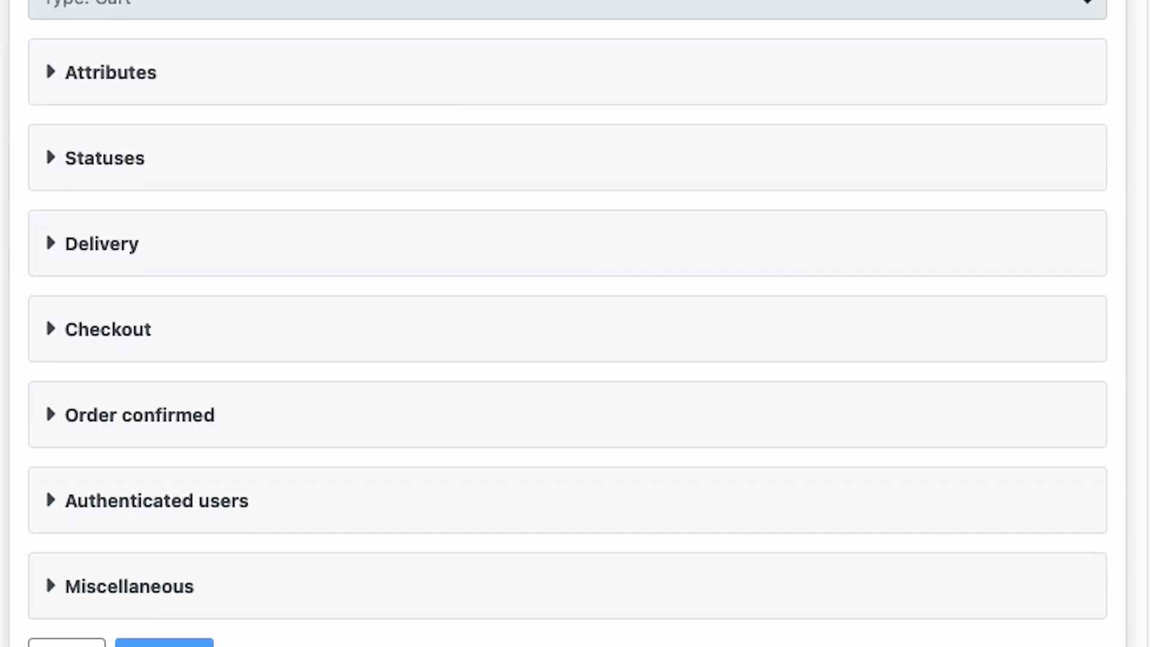
left_click(149, 73)
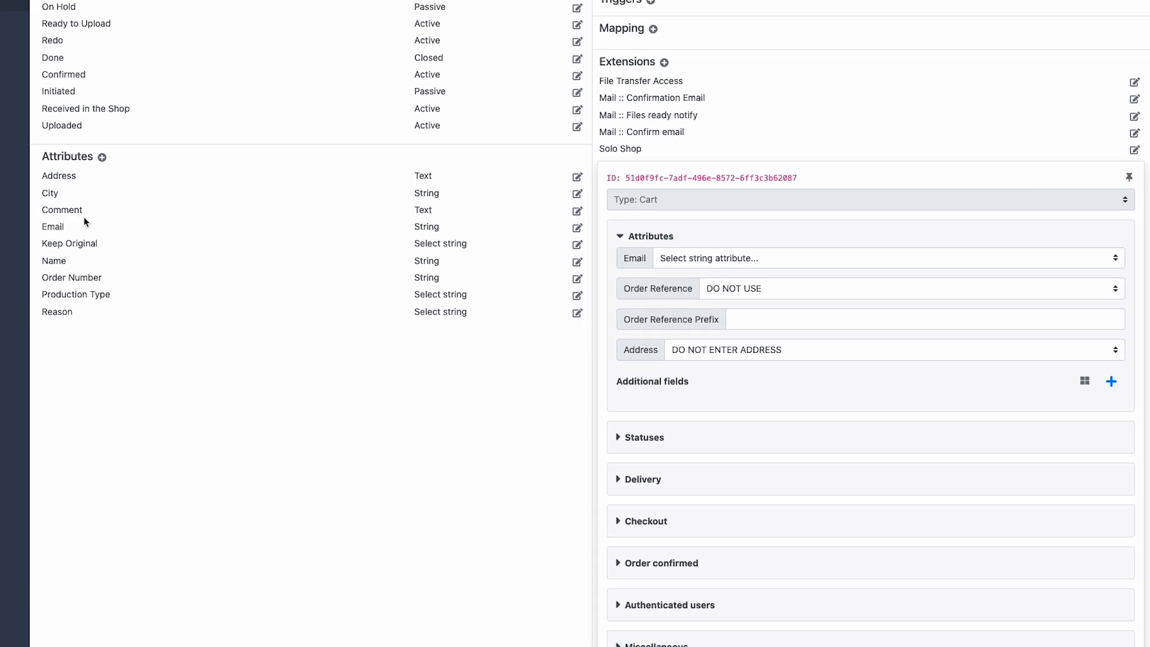
Step: Highlight the Email, Address and Order Number entries in the workflow's attribute list
double_click(145, 240)
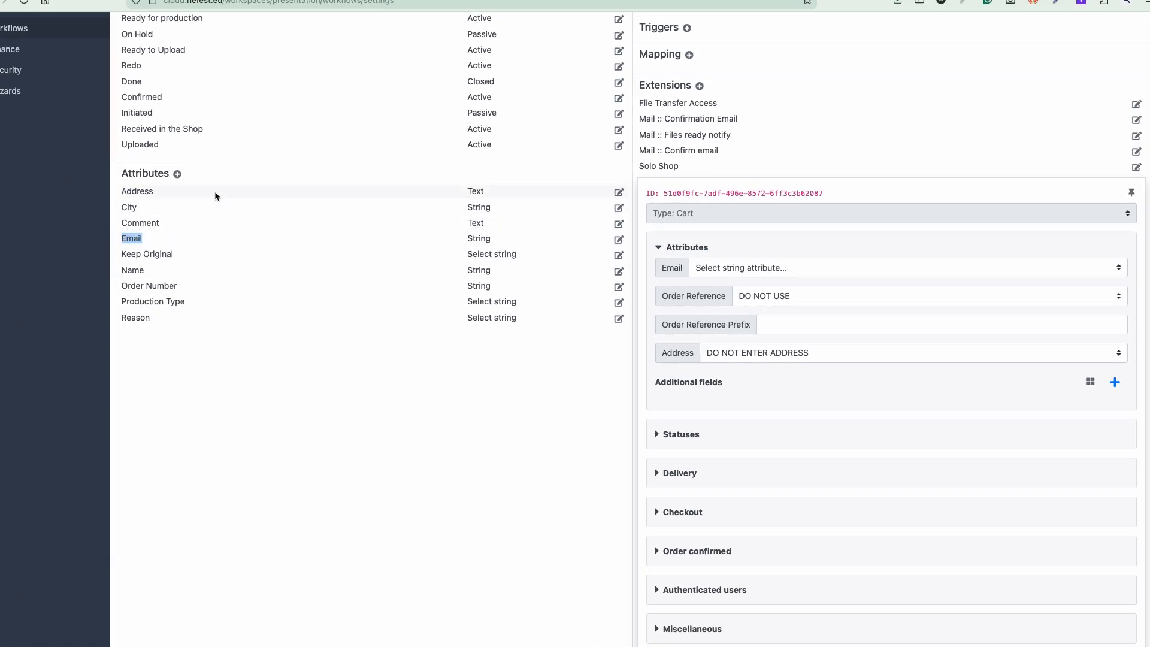
left_click(168, 190)
left_click_drag(168, 191, 119, 194)
left_click(178, 290)
left_click_drag(179, 289, 119, 288)
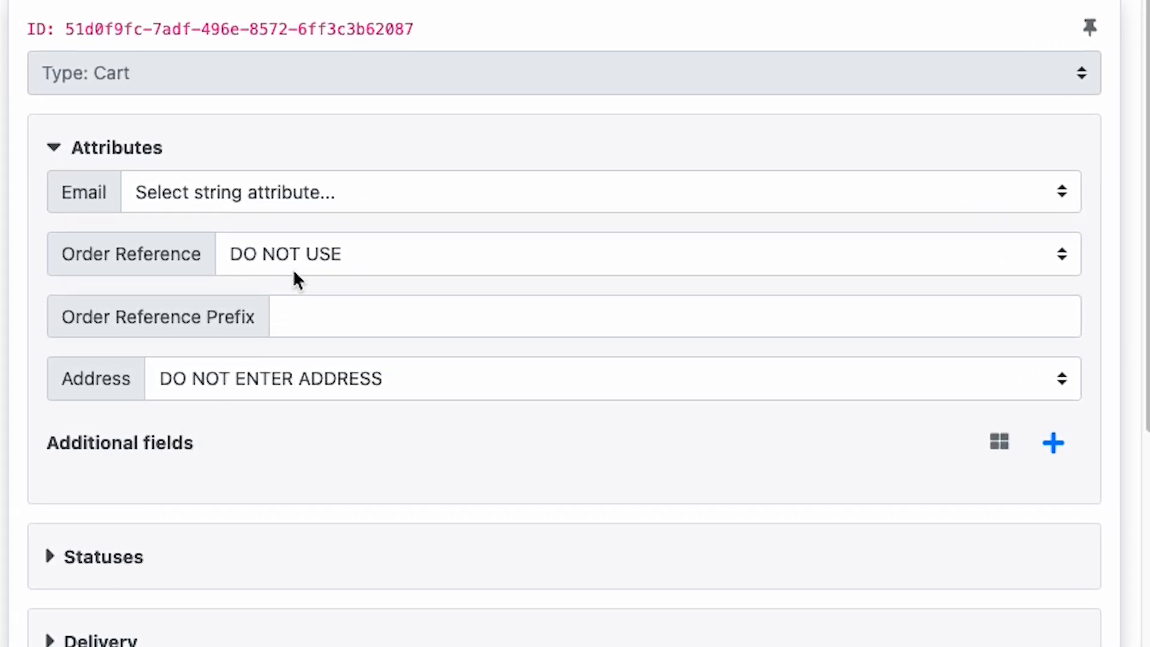
Step: Map the cart's Email to the Email attribute and its Order Reference to the Order Number attribute
left_click(290, 193)
left_click(253, 247)
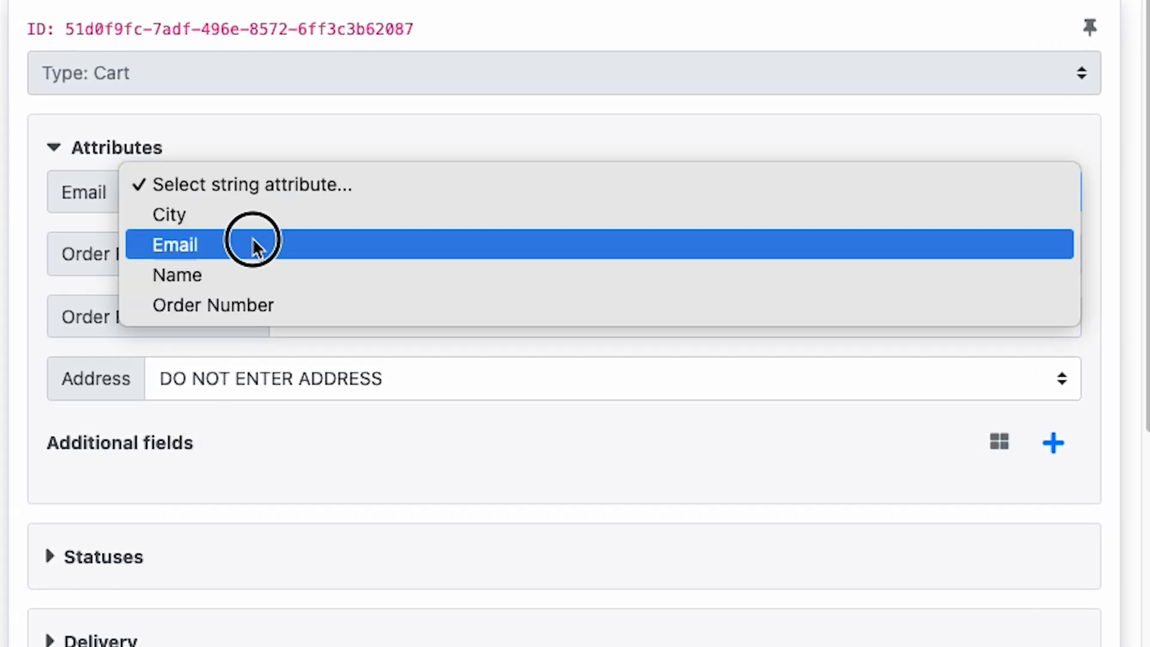
left_click(322, 260)
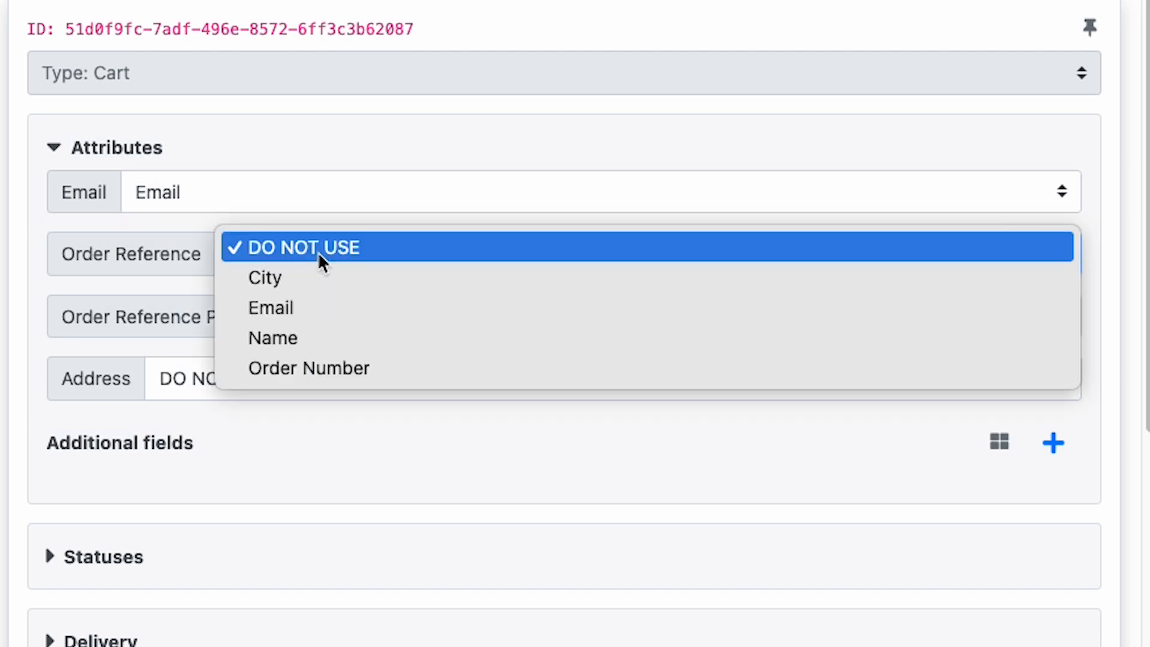
left_click(308, 368)
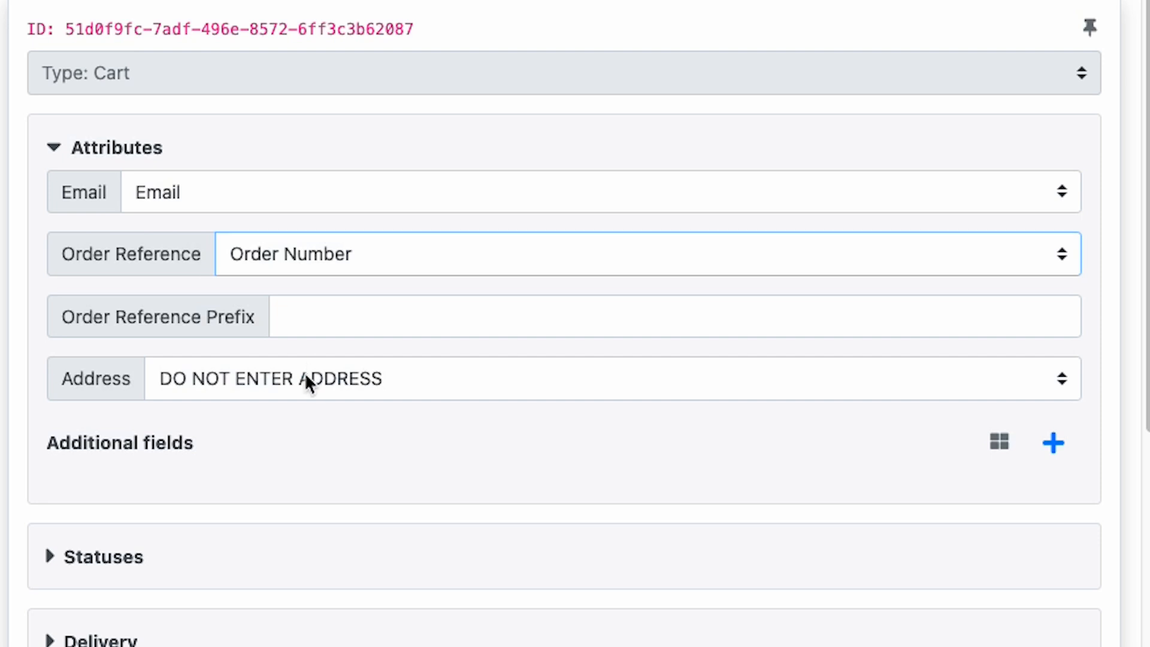
Step: Map the cart's Address to the Address attribute and its City to the City attribute
left_click(306, 380)
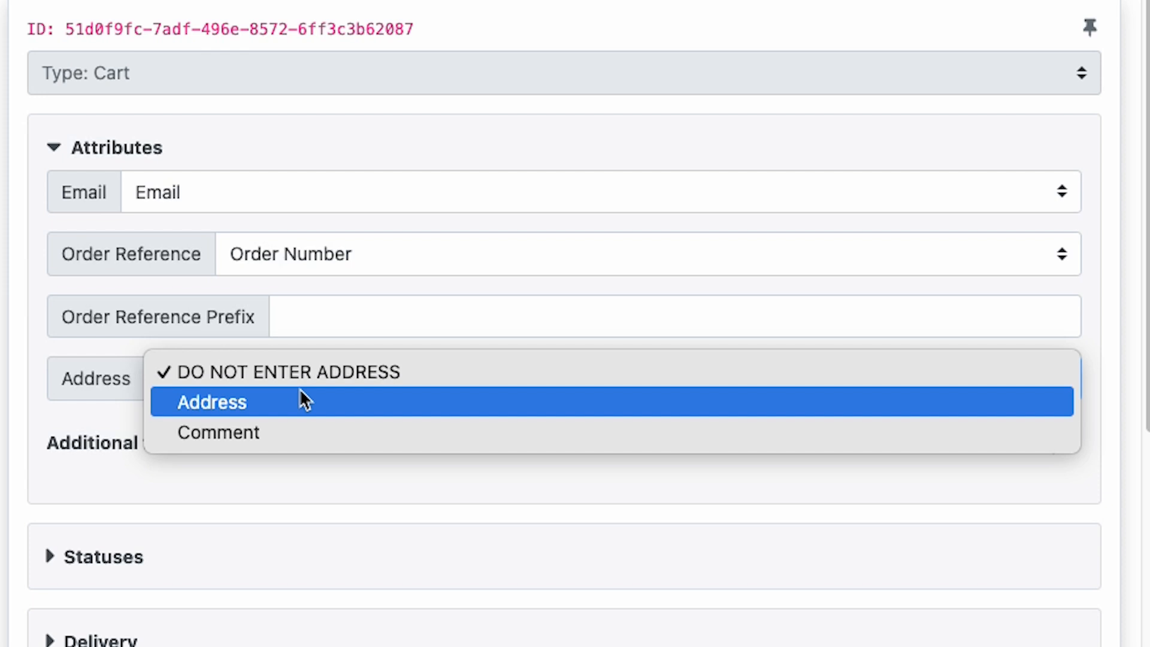
left_click(301, 400)
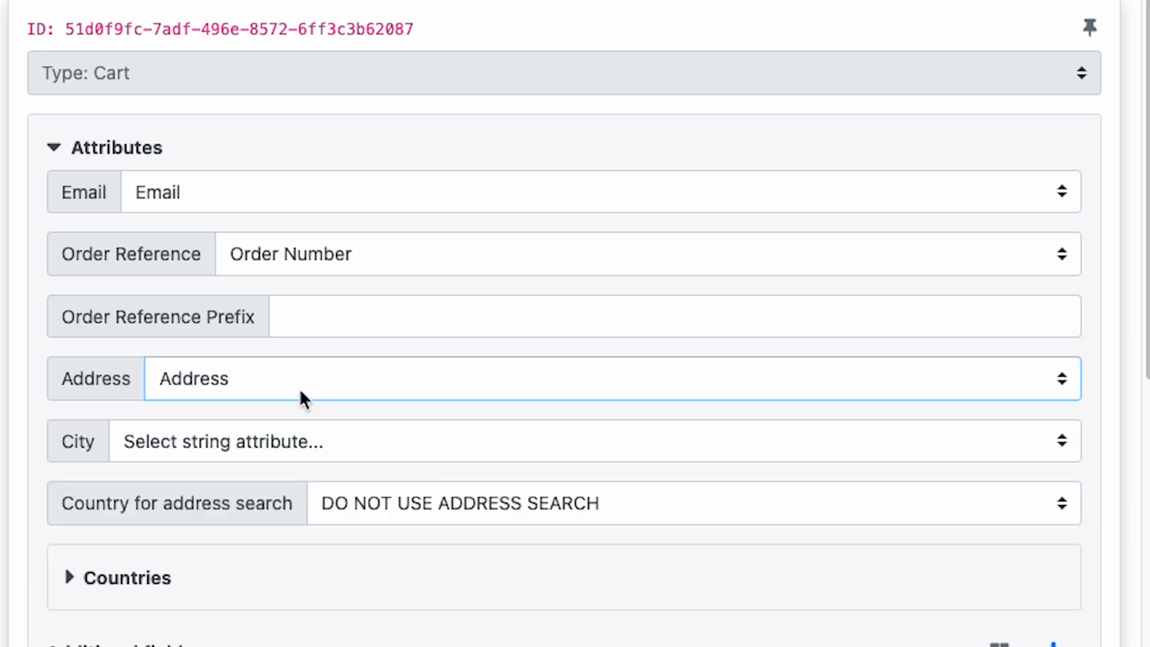
left_click(286, 442)
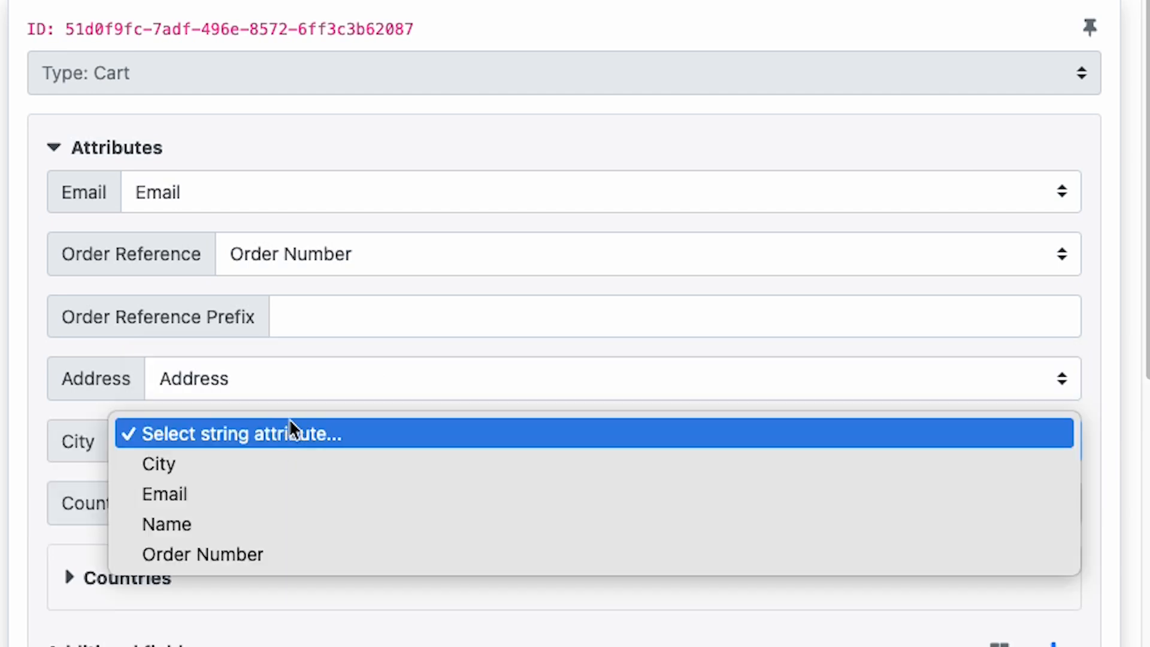
left_click(291, 422)
left_click(282, 442)
left_click(275, 463)
Step: Set the cart's country for address search to Germany
scroll(452, 542, "down", 1)
left_click(446, 461)
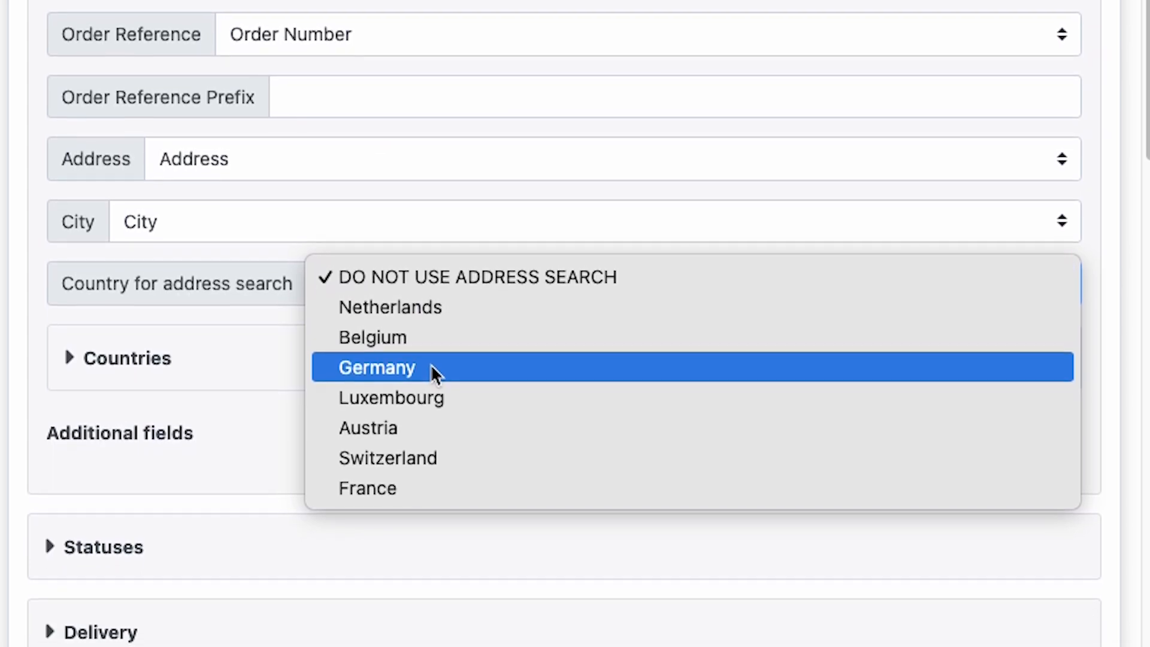
left_click(432, 367)
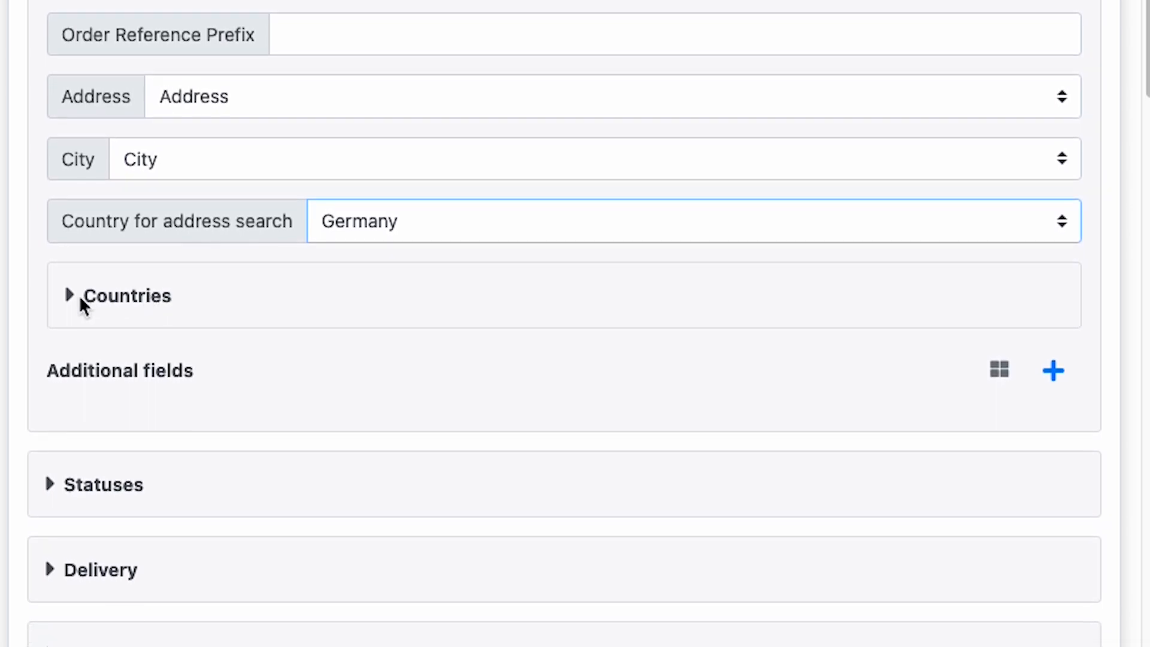
Step: Add France to the cart's list of countries to show
left_click(71, 304)
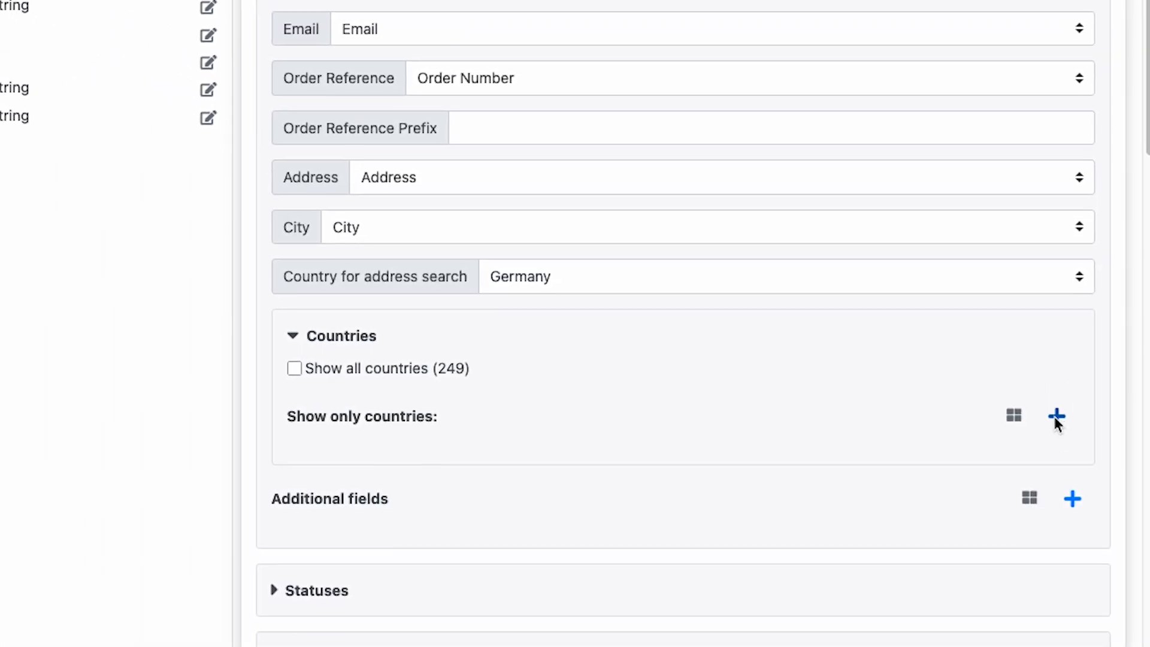
left_click(1058, 417)
left_click(718, 507)
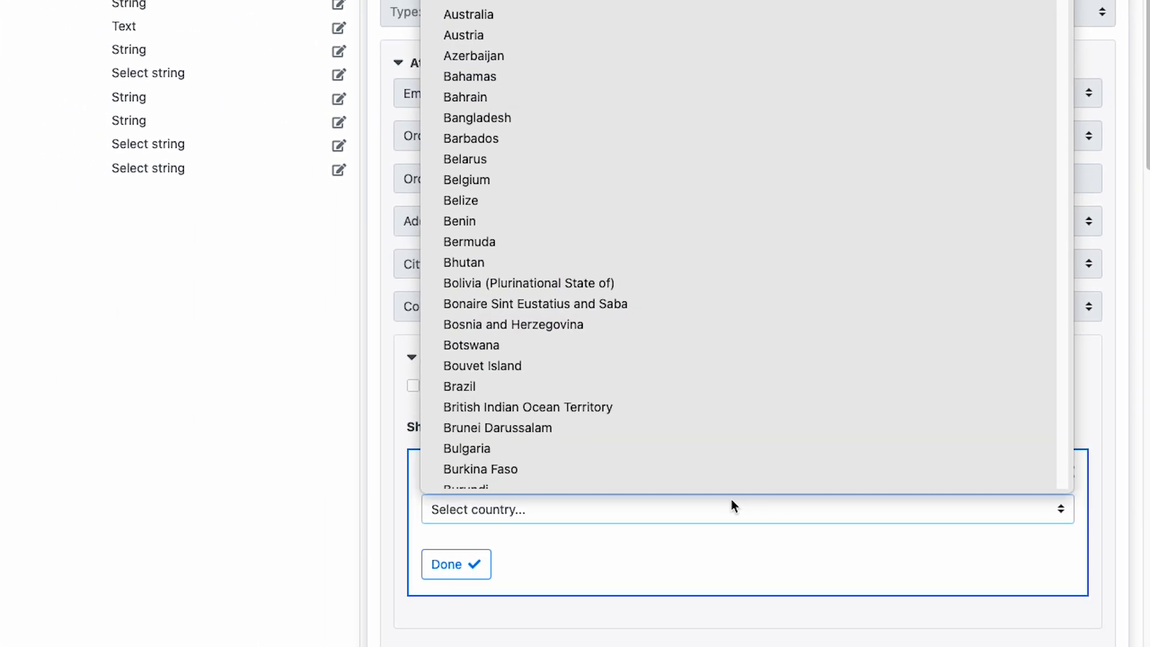
type("fr")
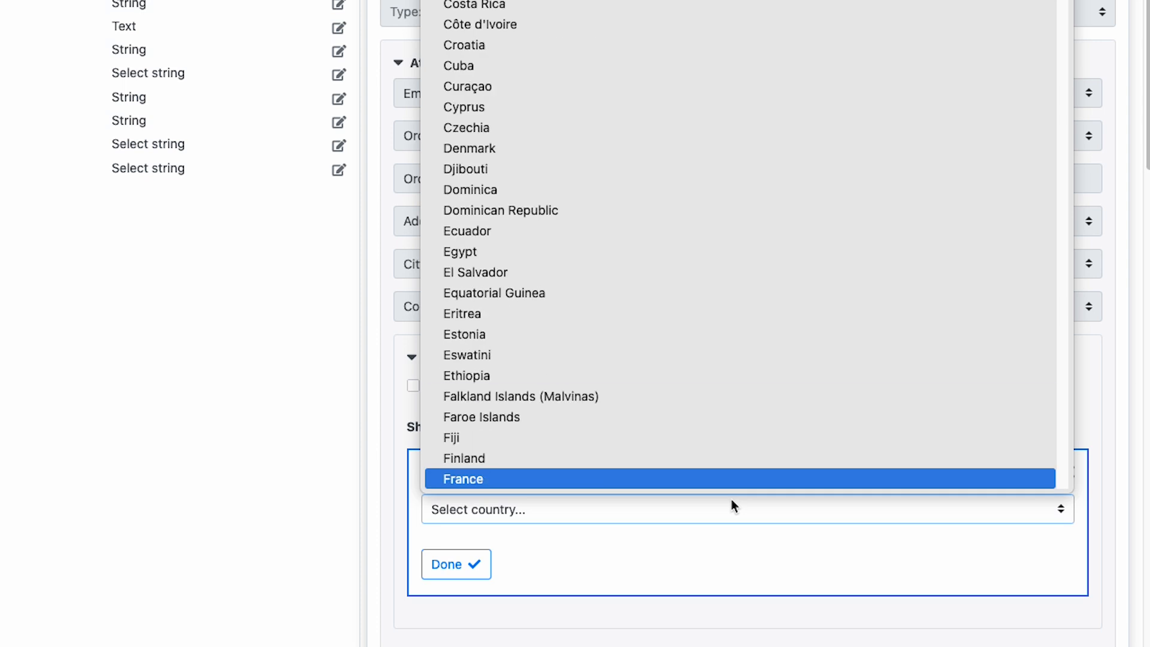
left_click(729, 483)
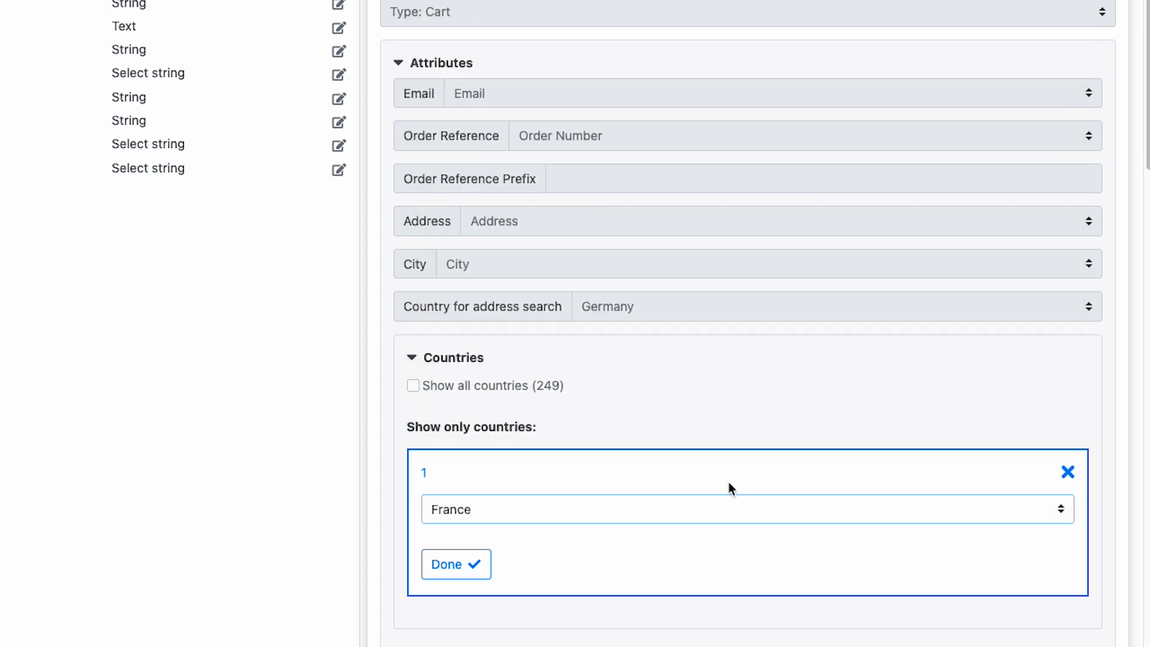
left_click(467, 571)
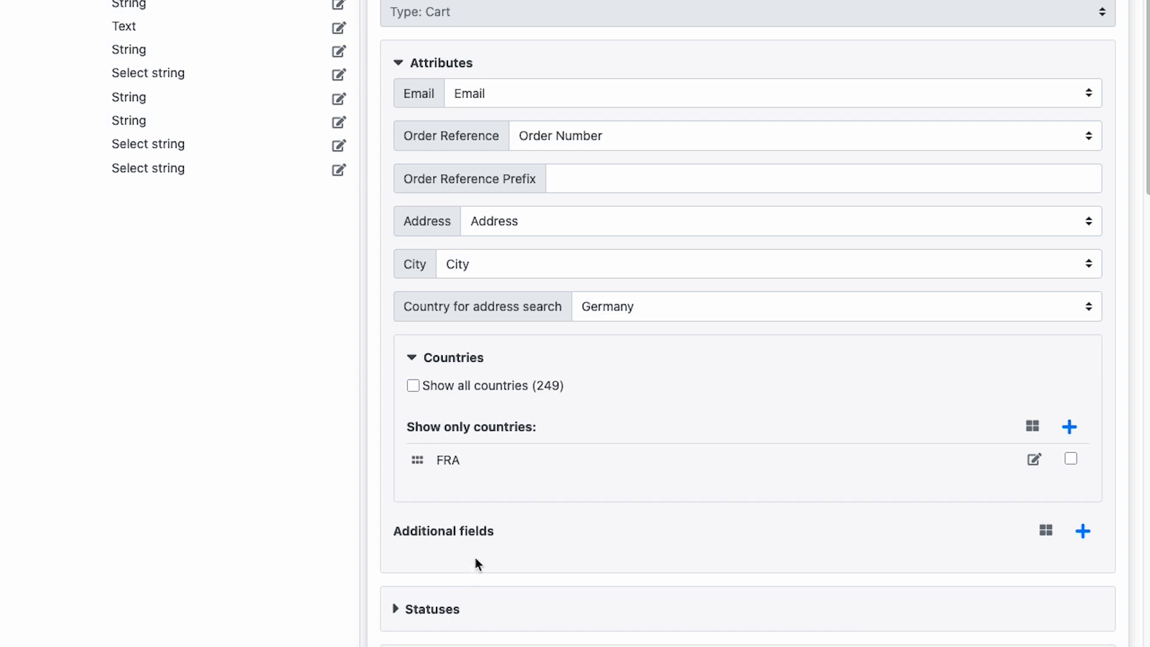
Step: Add an additional cart field using the Name attribute with the label "Name and Last Name"
scroll(477, 555, "down", 2)
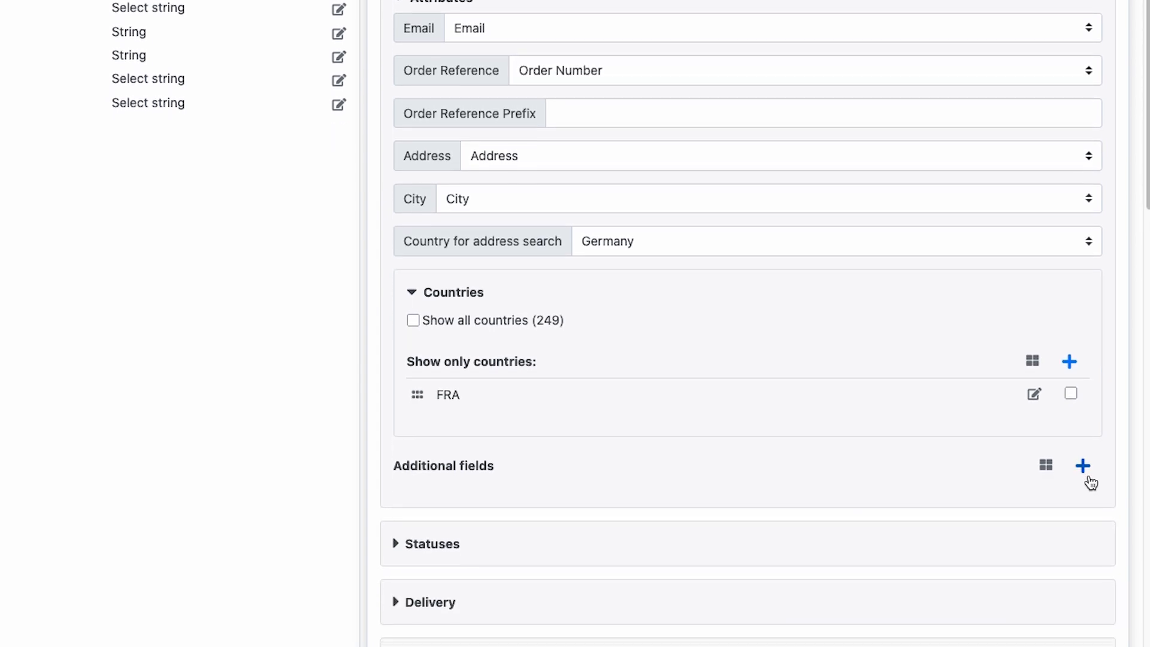
left_click(1082, 465)
scroll(877, 477, "down", 3)
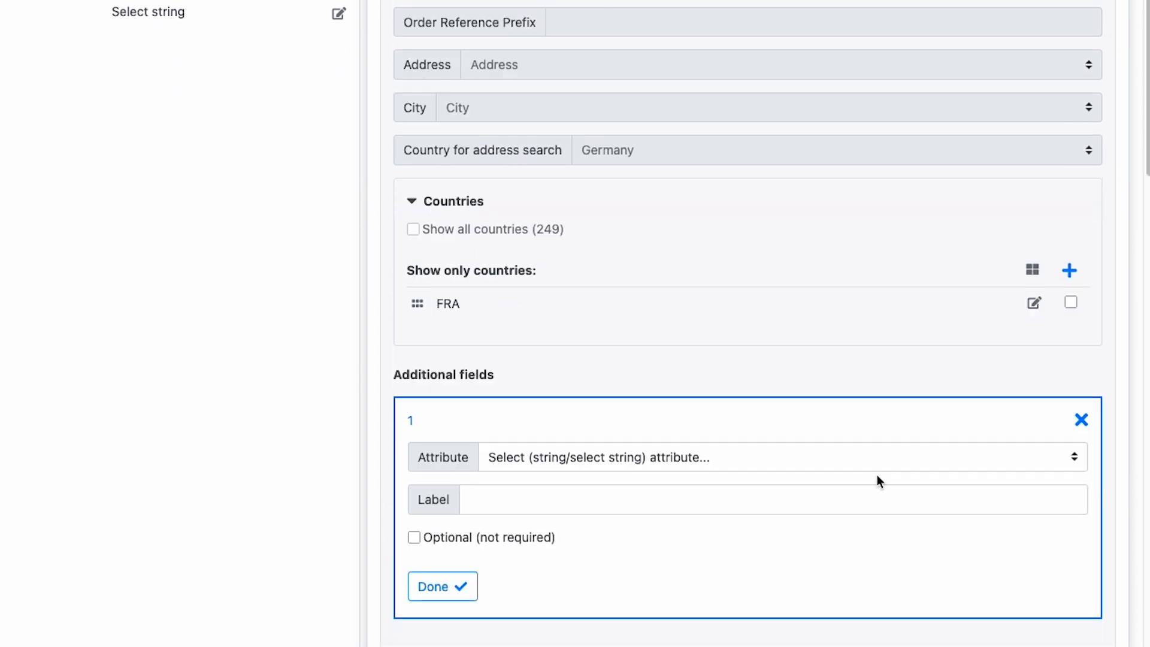
left_click(589, 464)
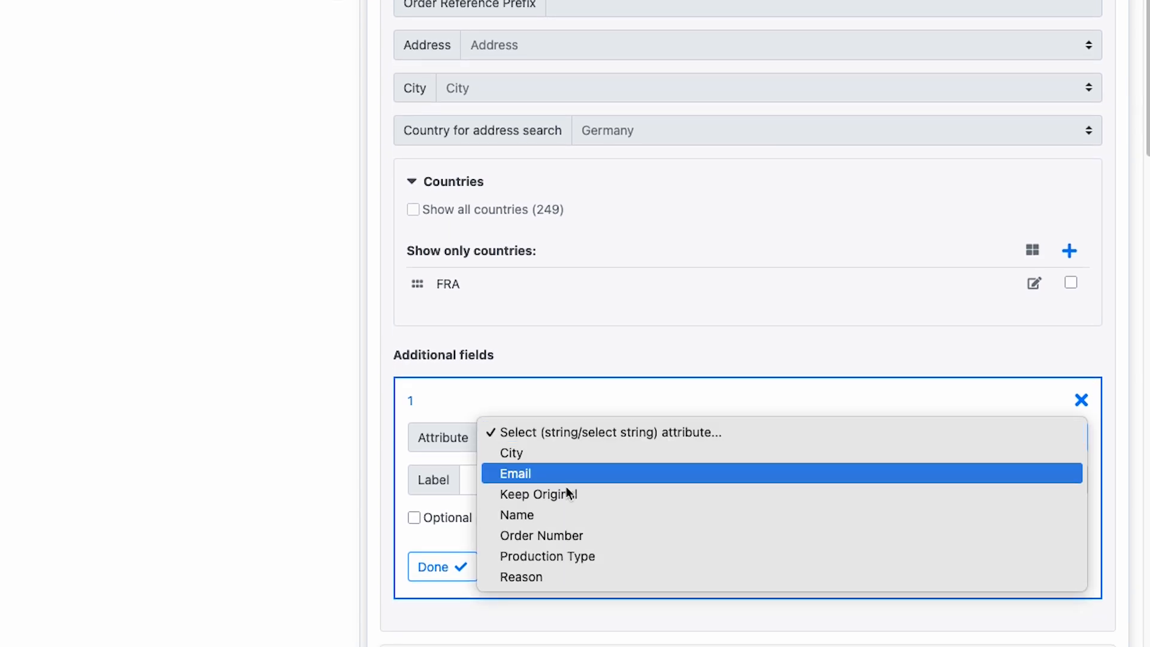
left_click(558, 518)
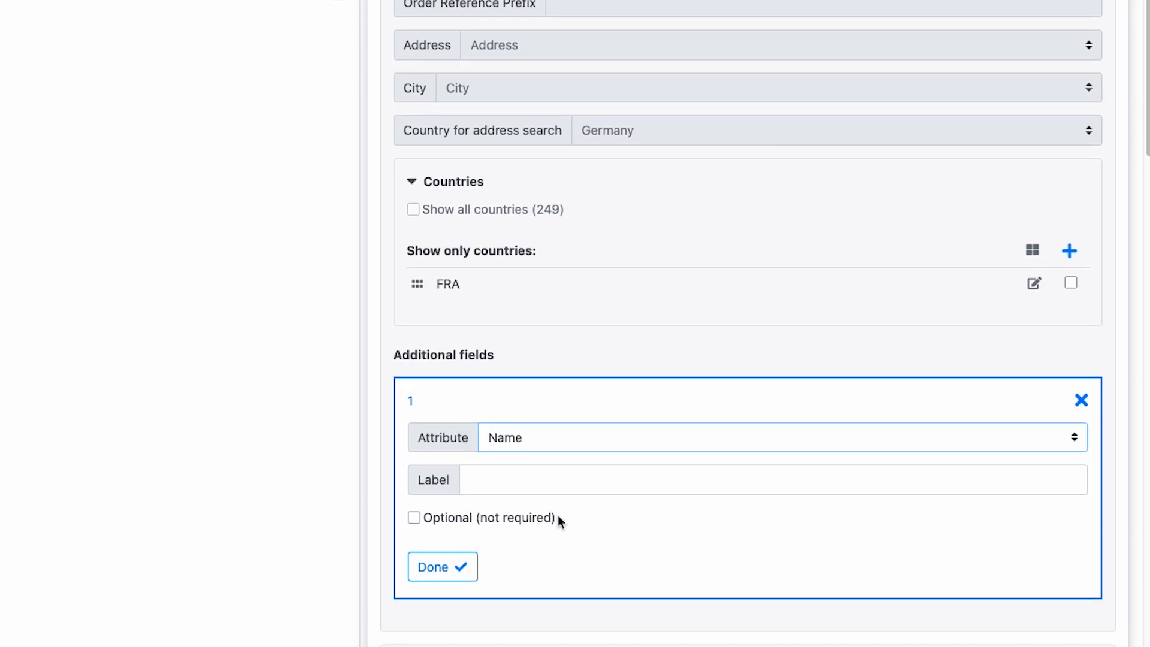
left_click(548, 482)
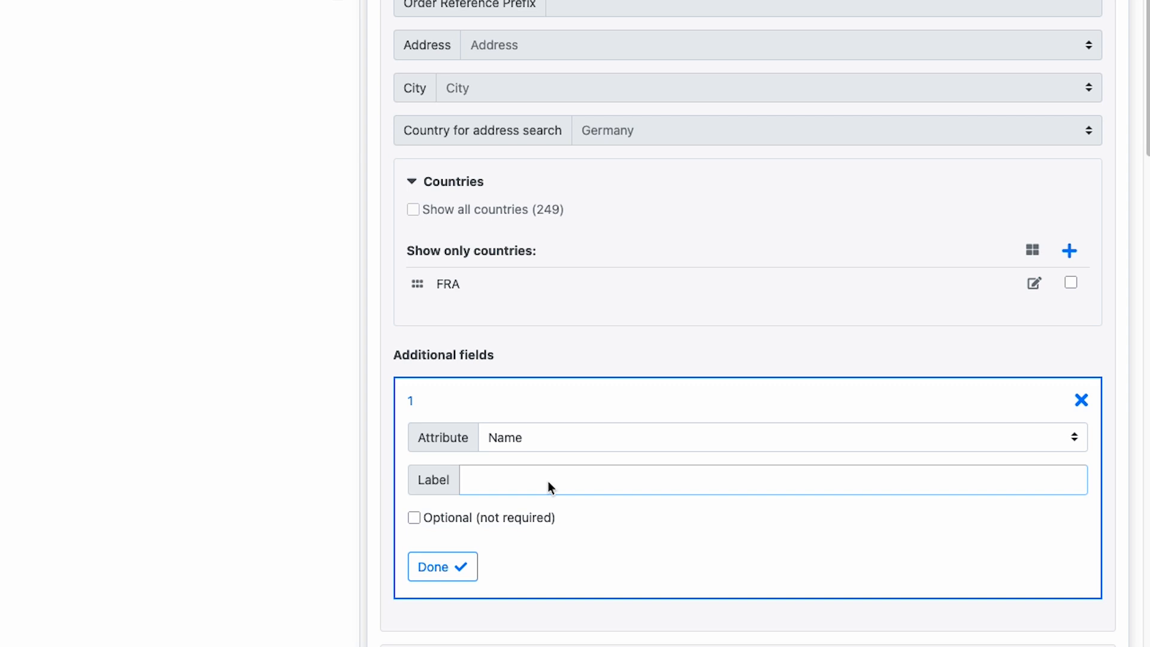
type("Name and Last")
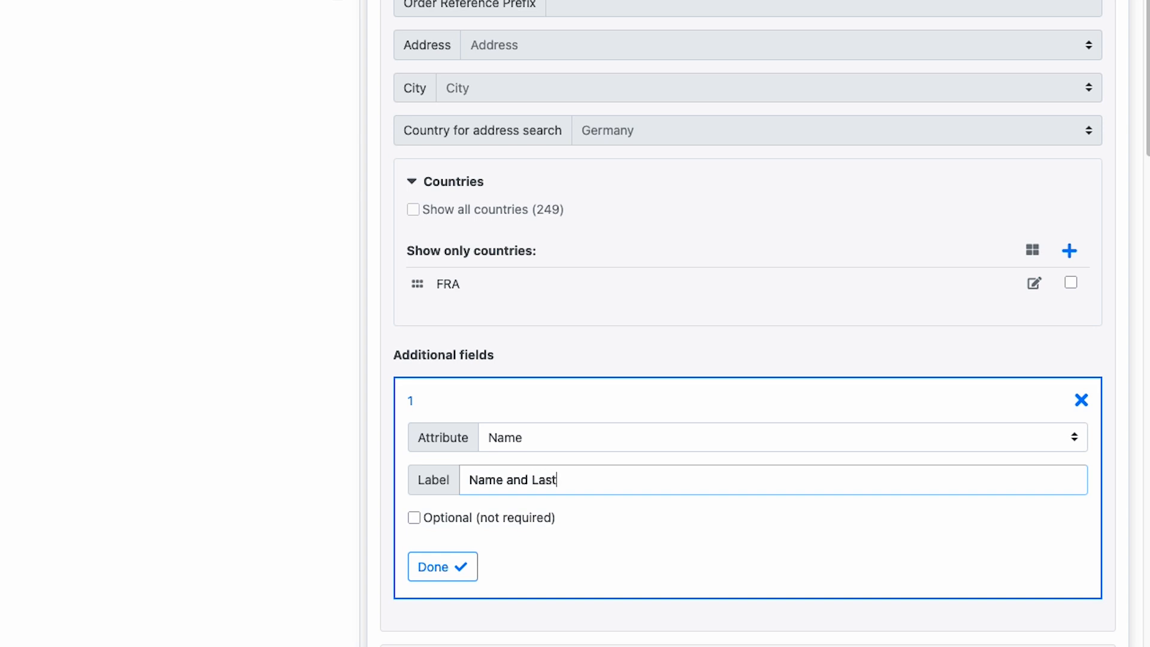
type(" Name")
left_click(466, 568)
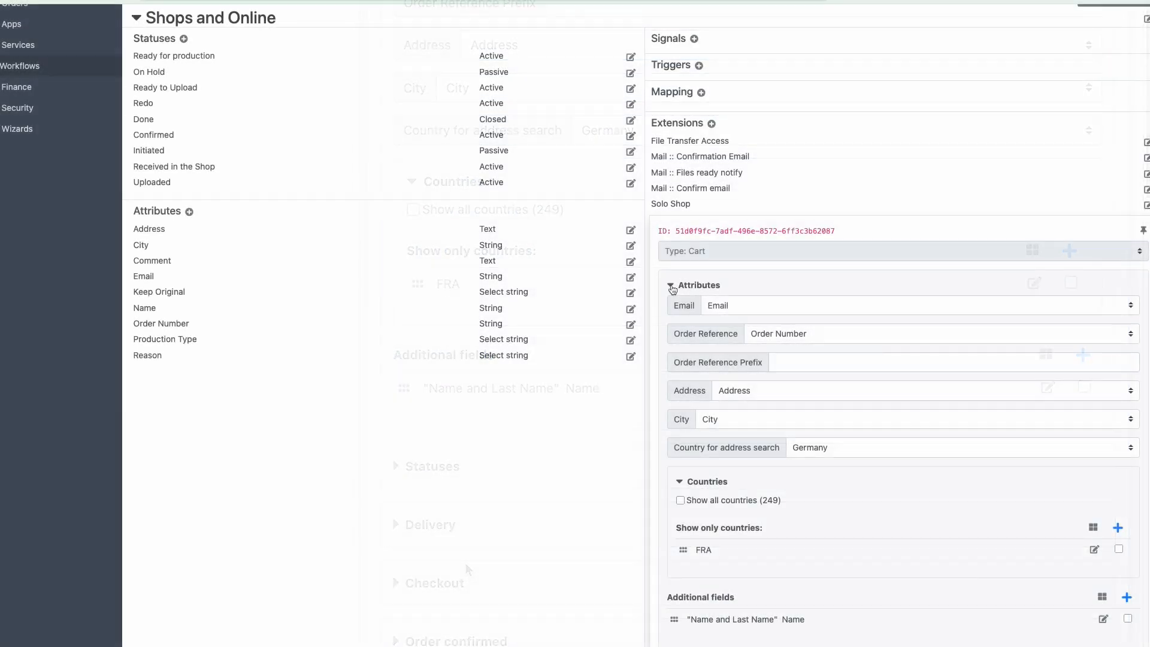
Step: Switch from the cart's Attributes section to Statuses and highlight Initiated and Confirmed in the workflow's status list
left_click(672, 286)
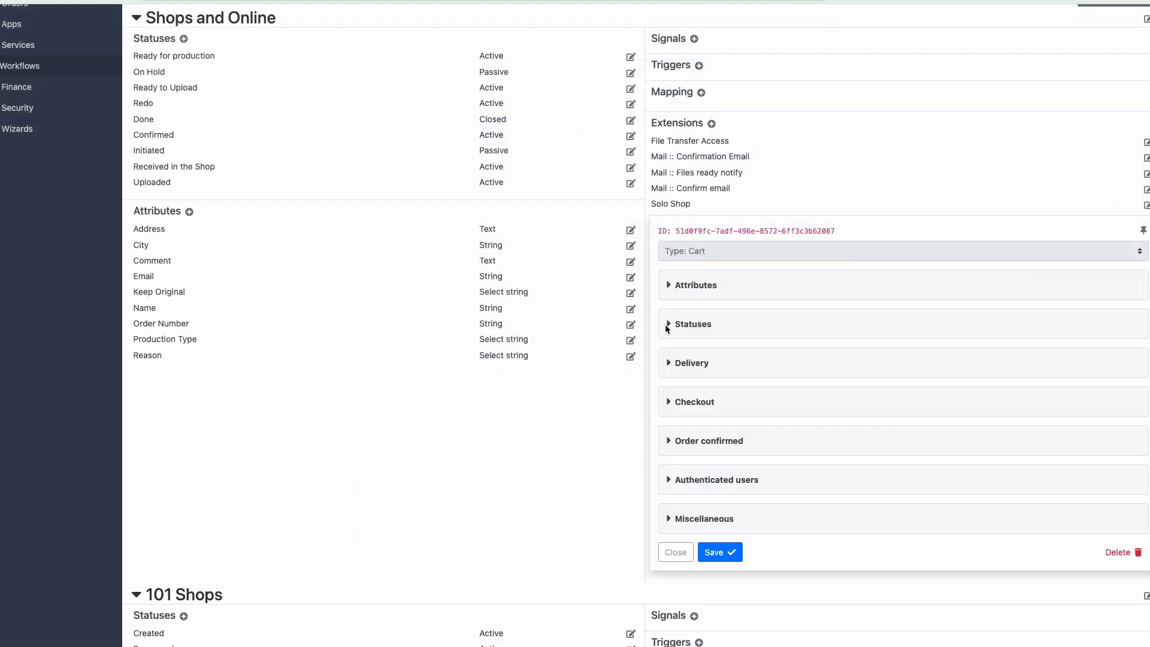
left_click(671, 327)
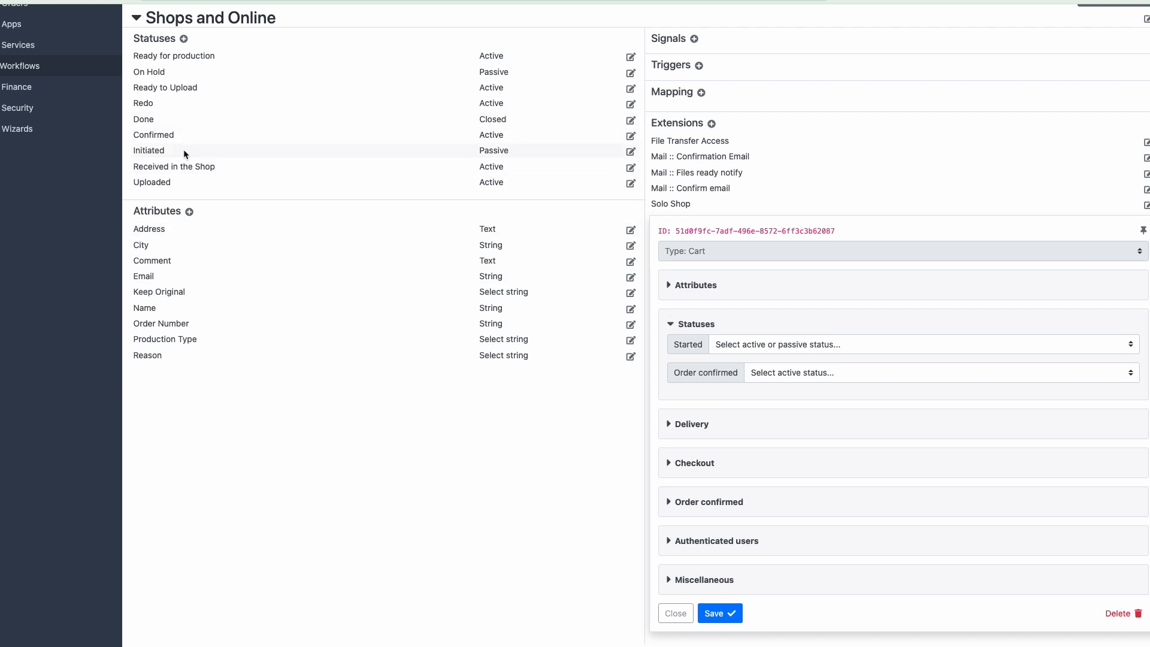
left_click_drag(183, 154, 130, 152)
left_click(216, 137)
left_click_drag(216, 138, 132, 140)
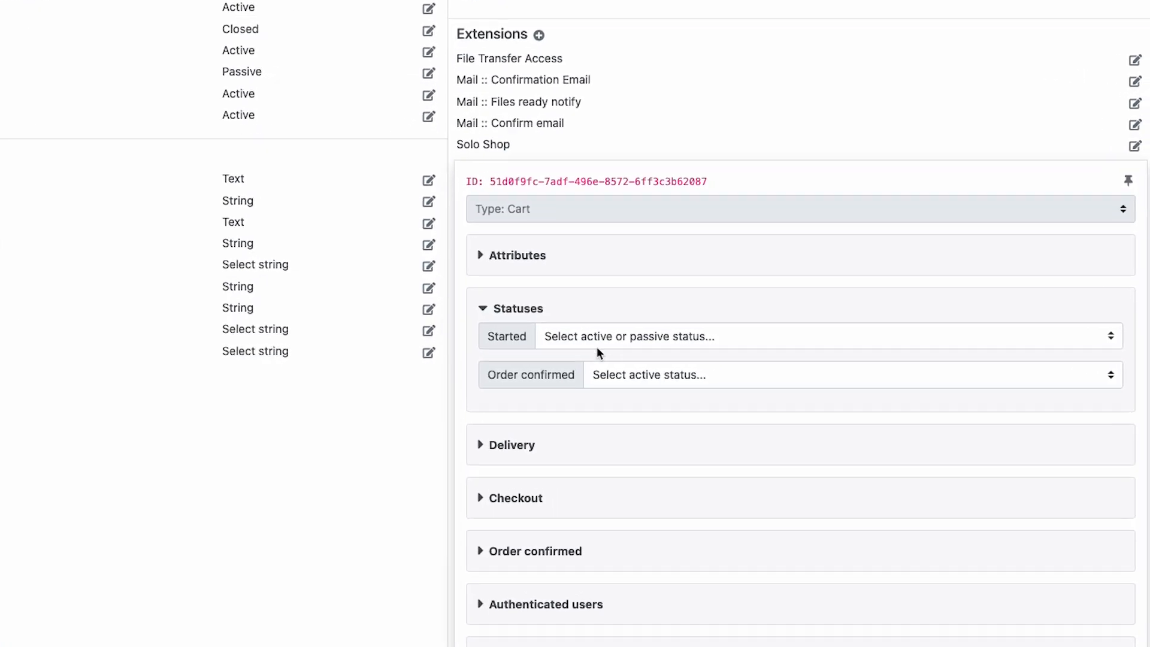
Step: Set the cart's Started status to Initiated and its Order confirmed status to Confirmed
left_click(560, 335)
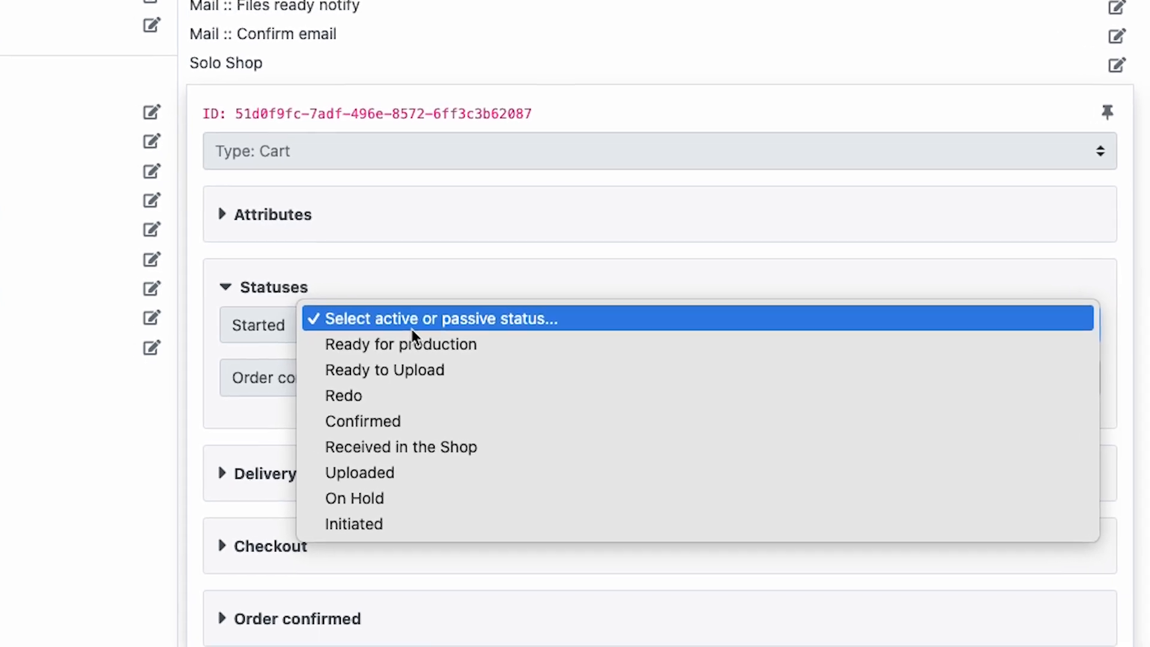
left_click(323, 529)
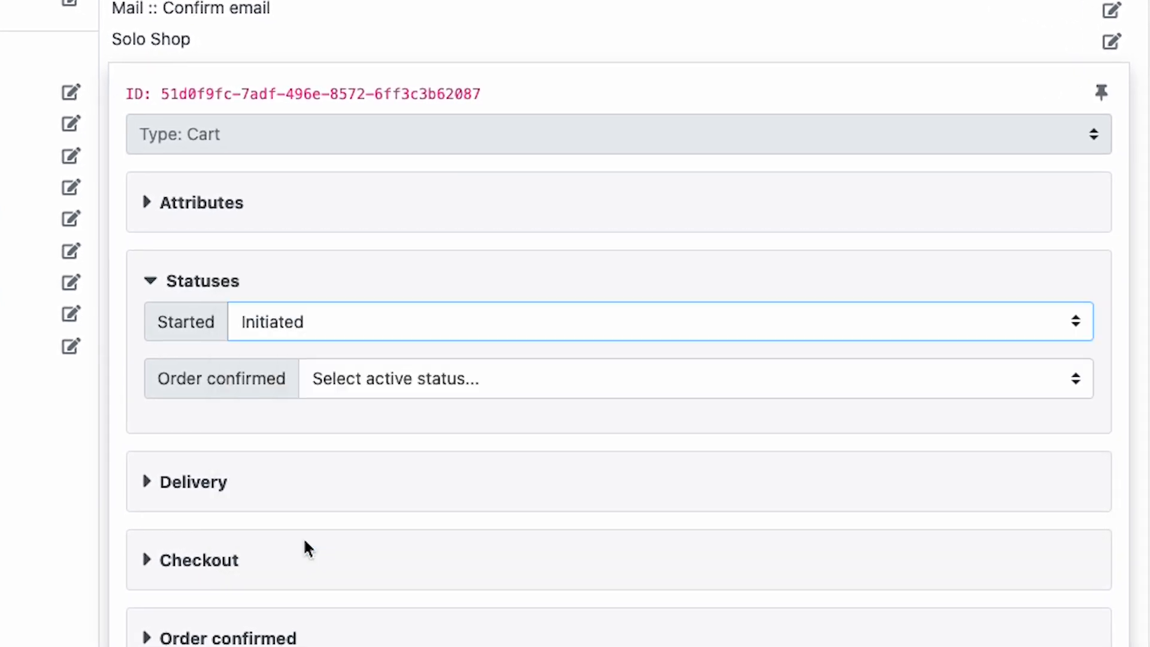
left_click(408, 392)
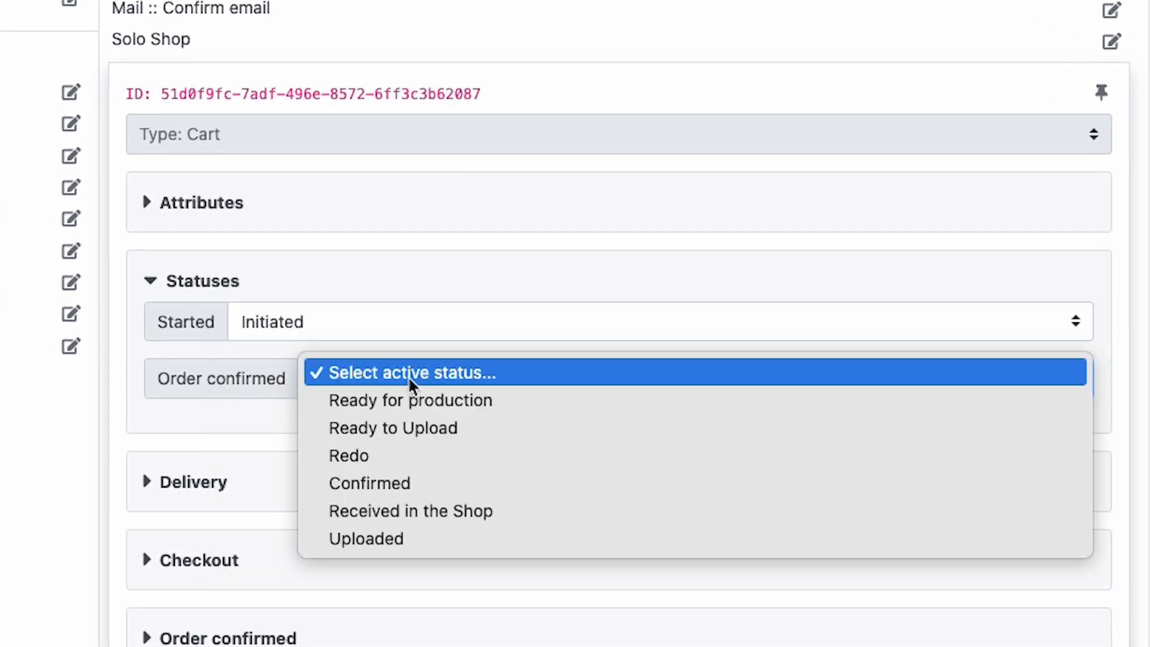
left_click(387, 482)
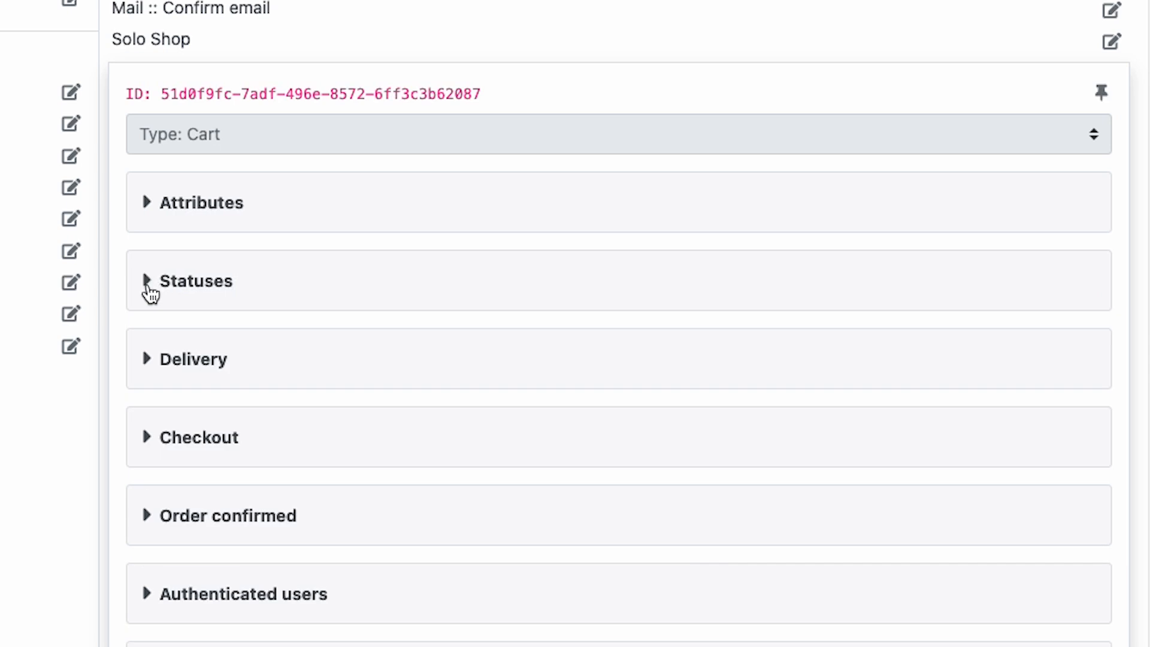
Step: Enable the first My Delivery service and the Delivery service in the cart's Delivery section
left_click(150, 359)
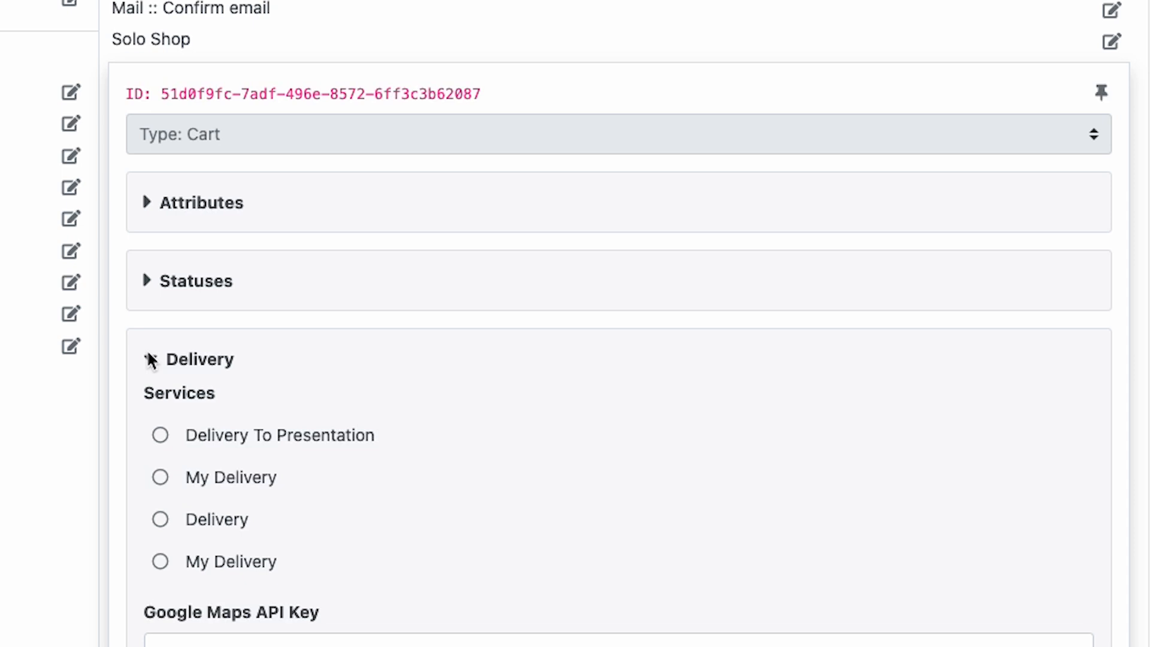
left_click(161, 535)
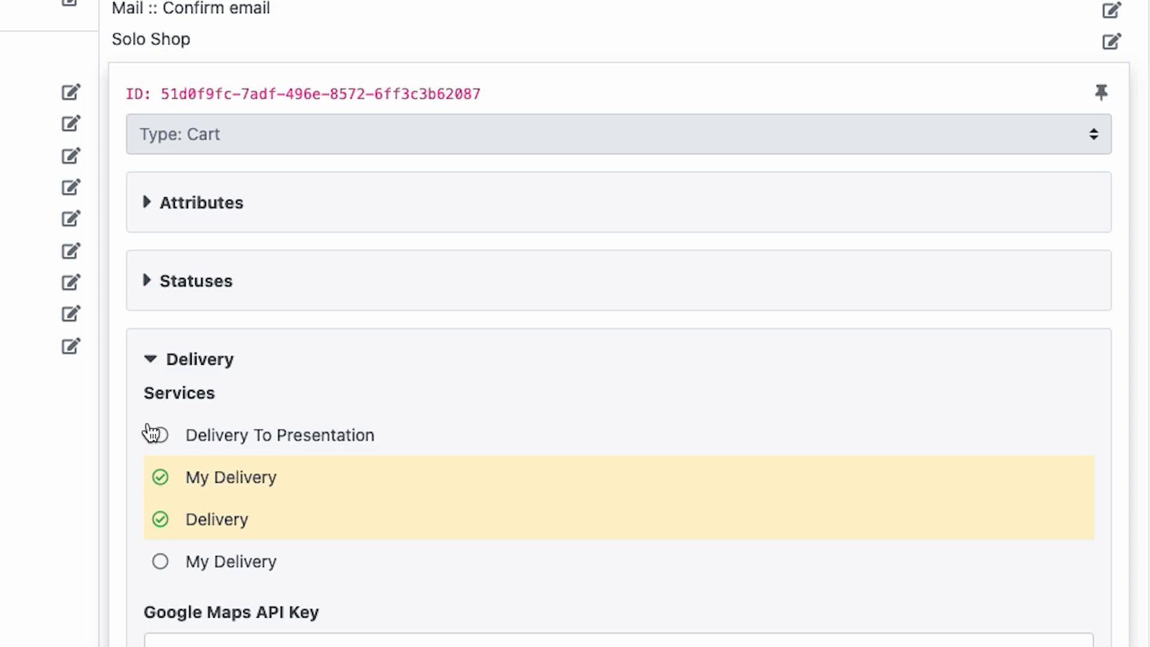
left_click(151, 361)
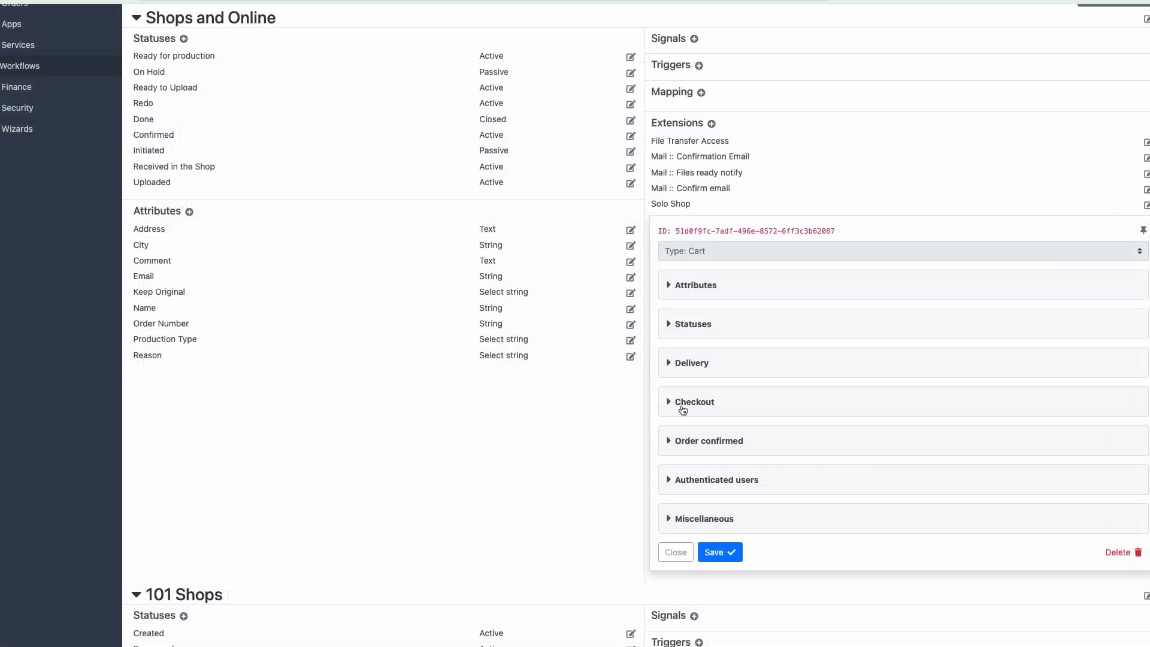
Step: Choose a payment processor in the cart's Checkout section
left_click(683, 410)
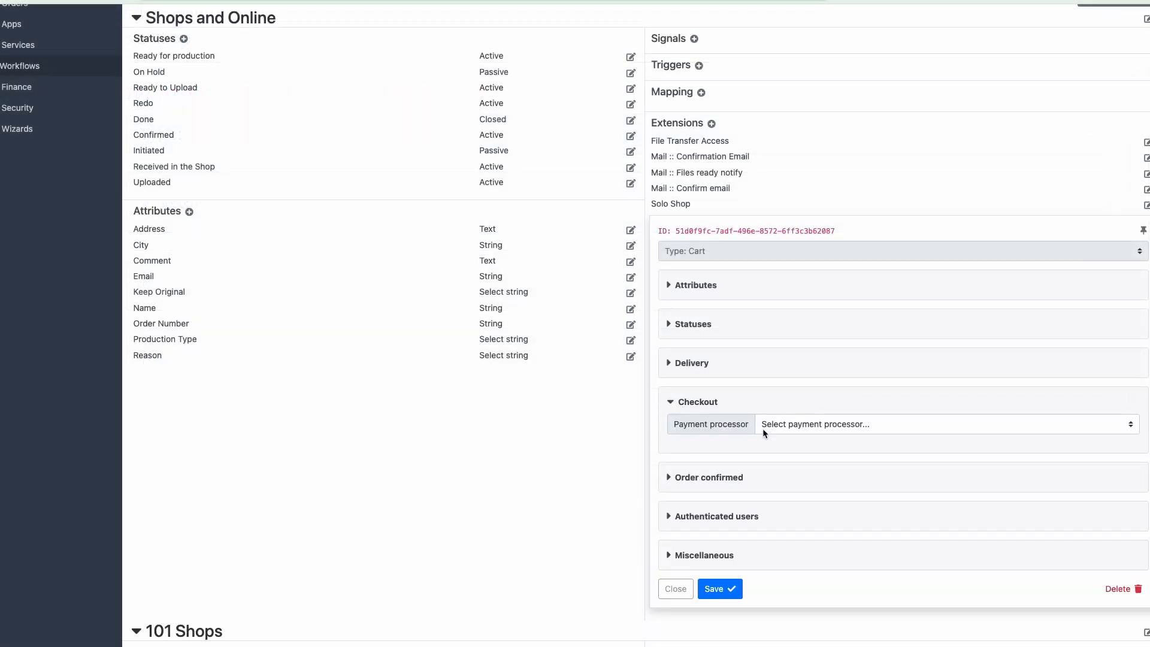
left_click(764, 425)
left_click(778, 435)
left_click(674, 402)
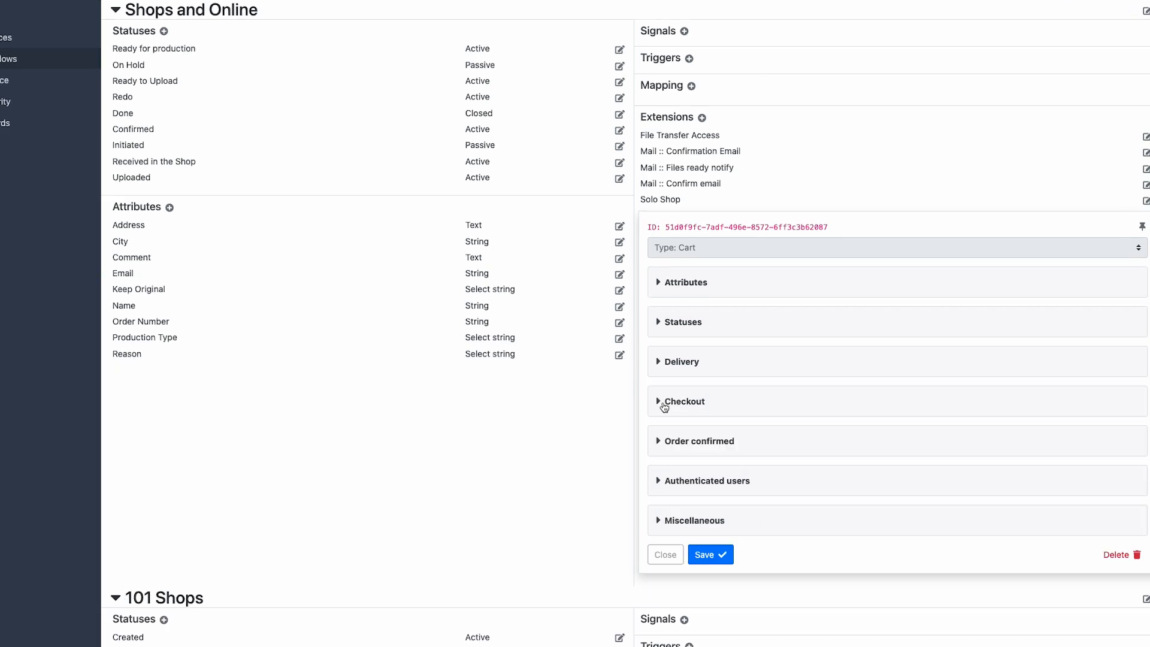
Step: Turn on Hold mode for Order confirmed and add an effect running the Send mail method of the Mail :: Confirmation Email extension
left_click(668, 477)
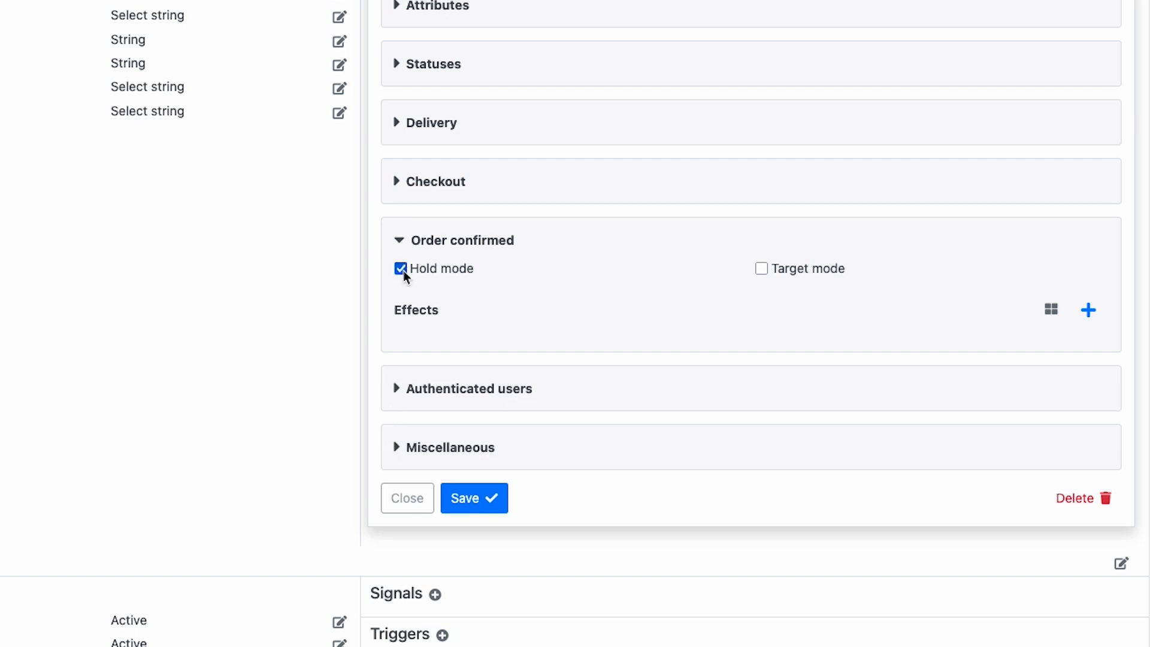
left_click(1094, 311)
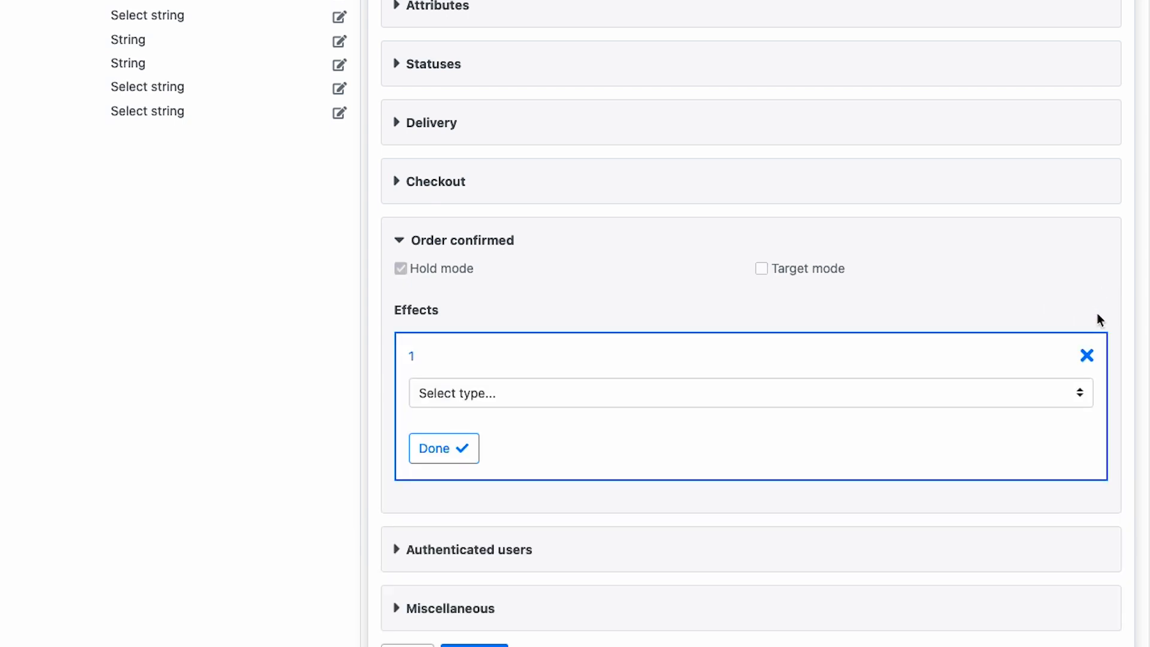
left_click(1029, 393)
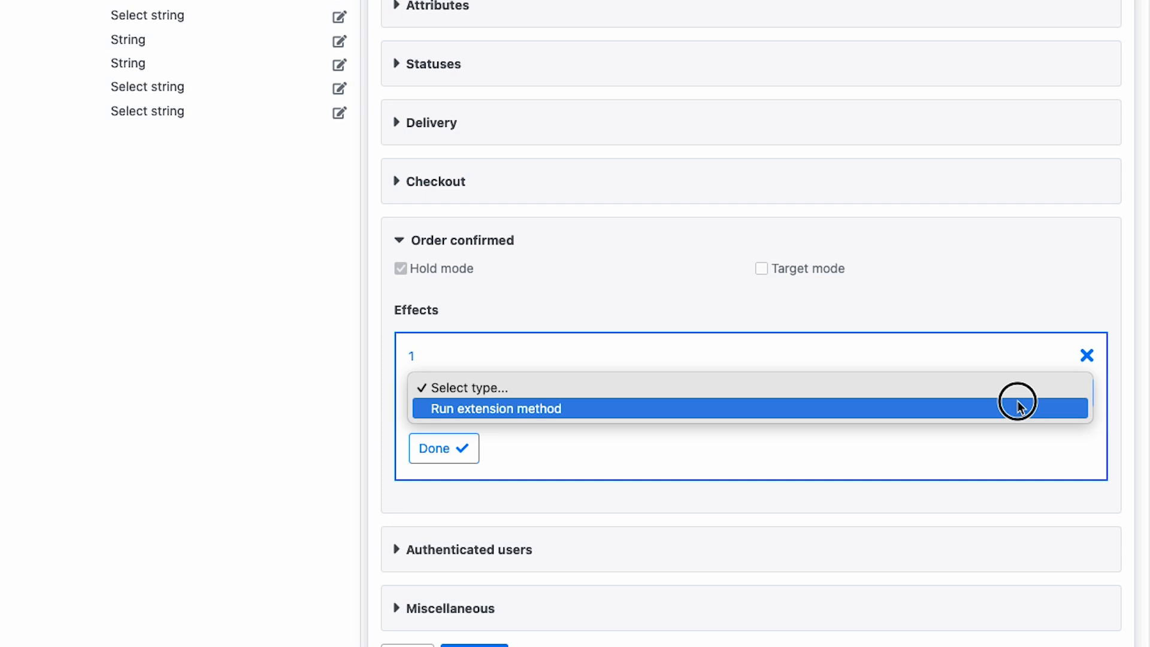
left_click(1019, 408)
left_click(916, 434)
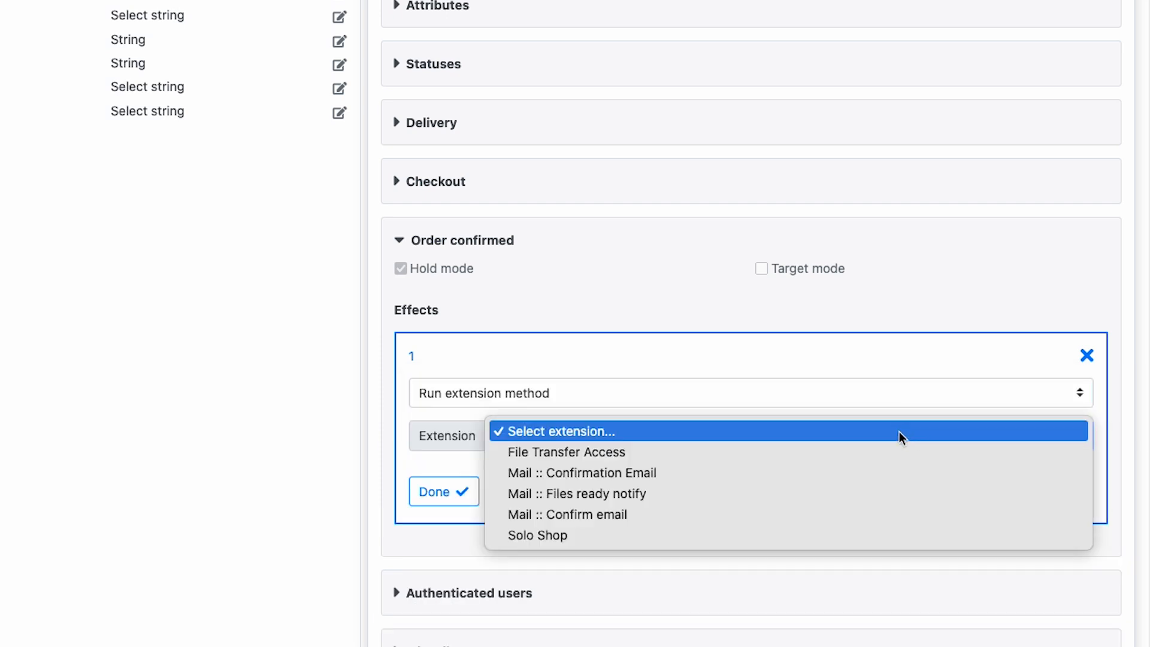
left_click(802, 471)
left_click(795, 472)
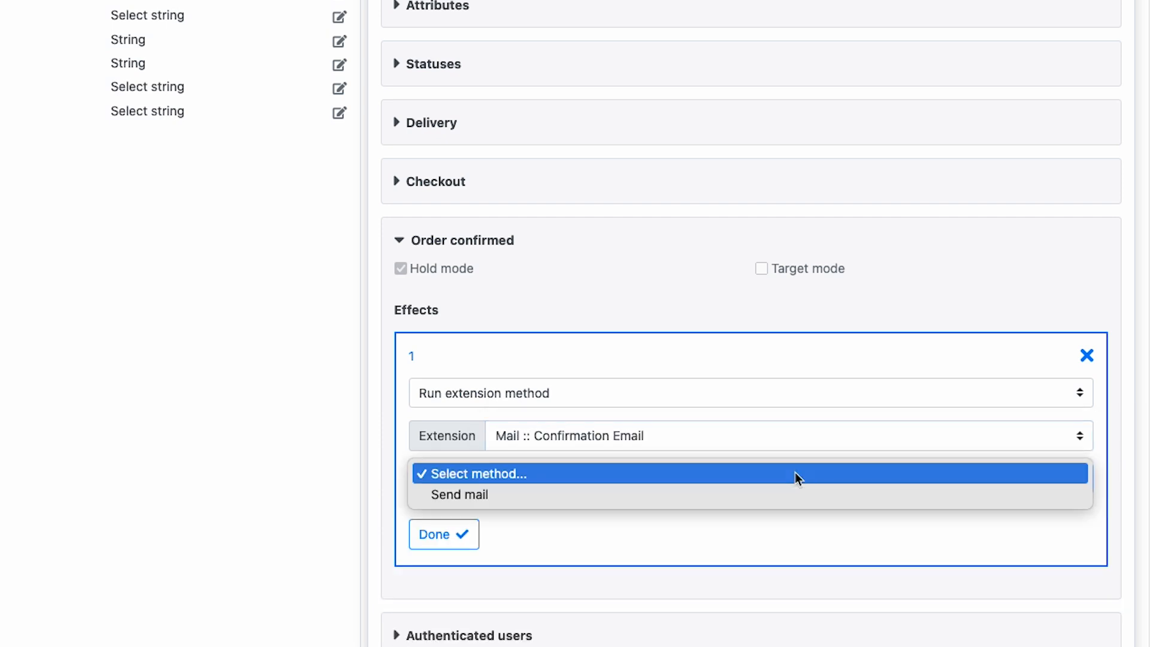
left_click(785, 492)
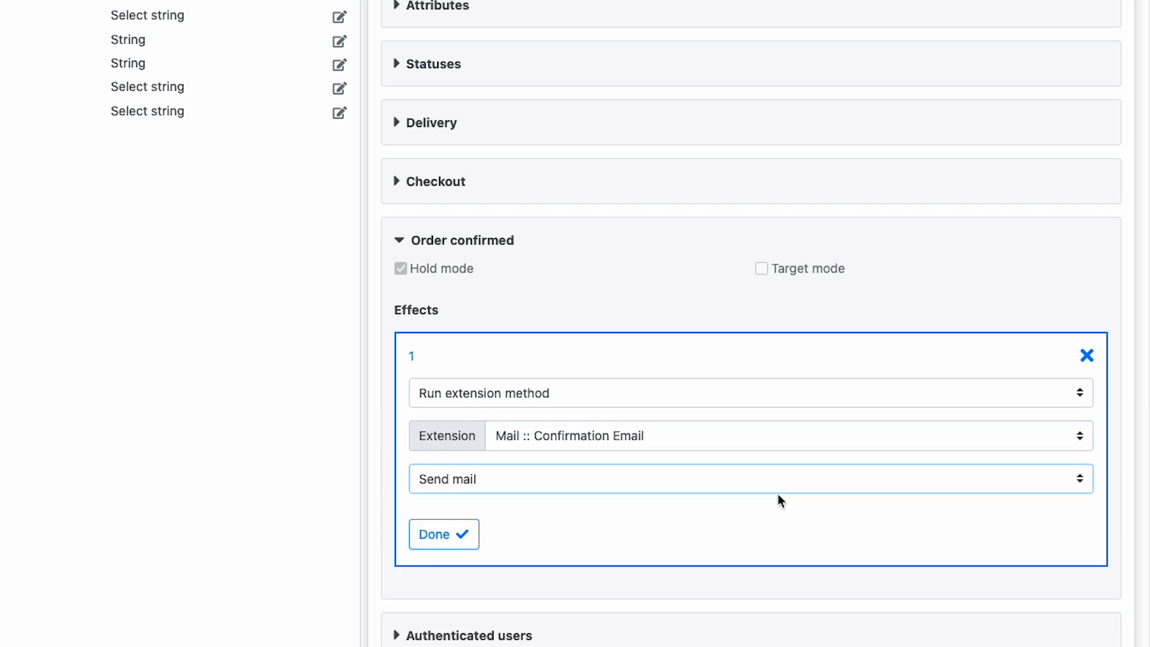
left_click(461, 543)
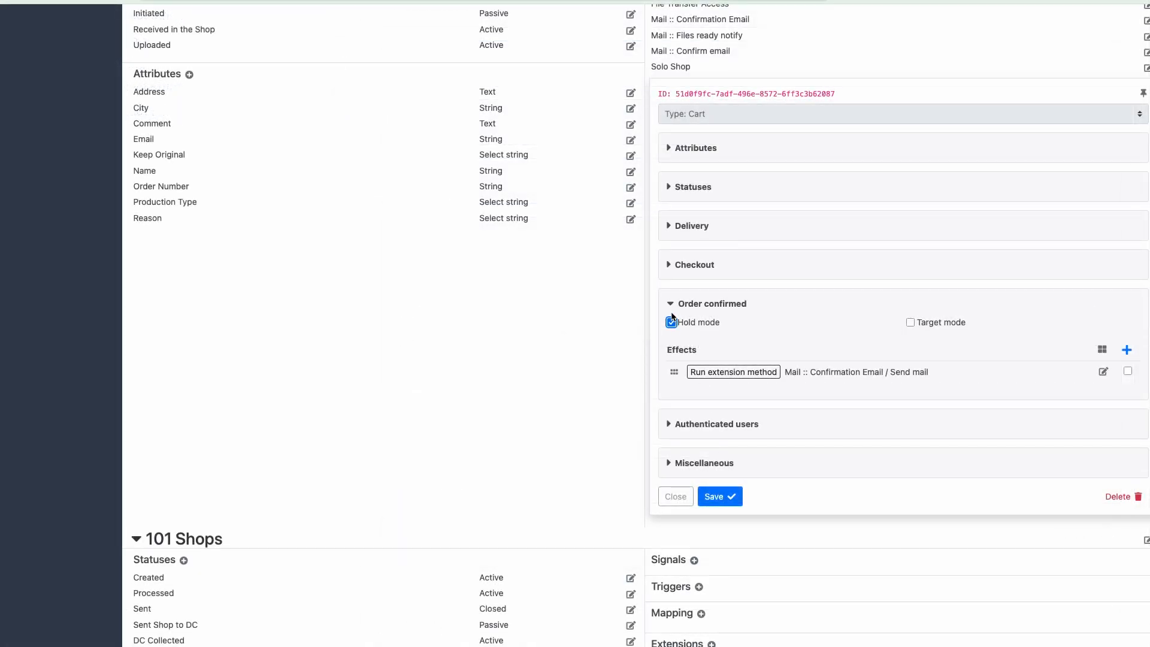
left_click(671, 304)
Step: Allow the returning-customer role under the cart's Authenticated users settings
left_click(668, 343)
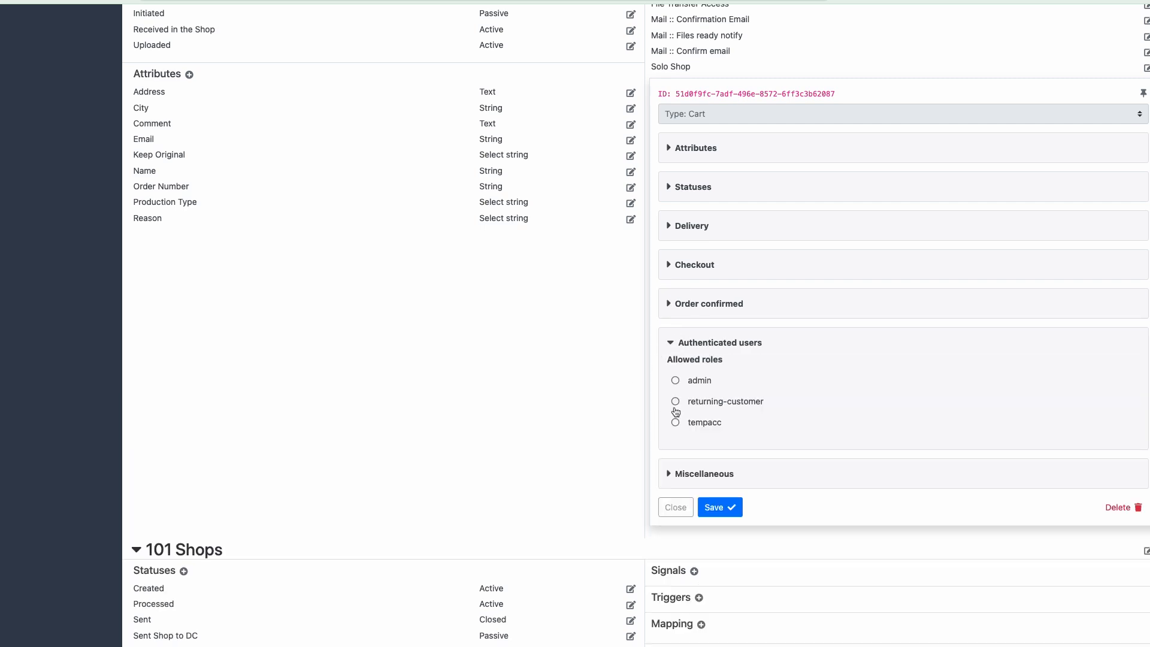
left_click(675, 403)
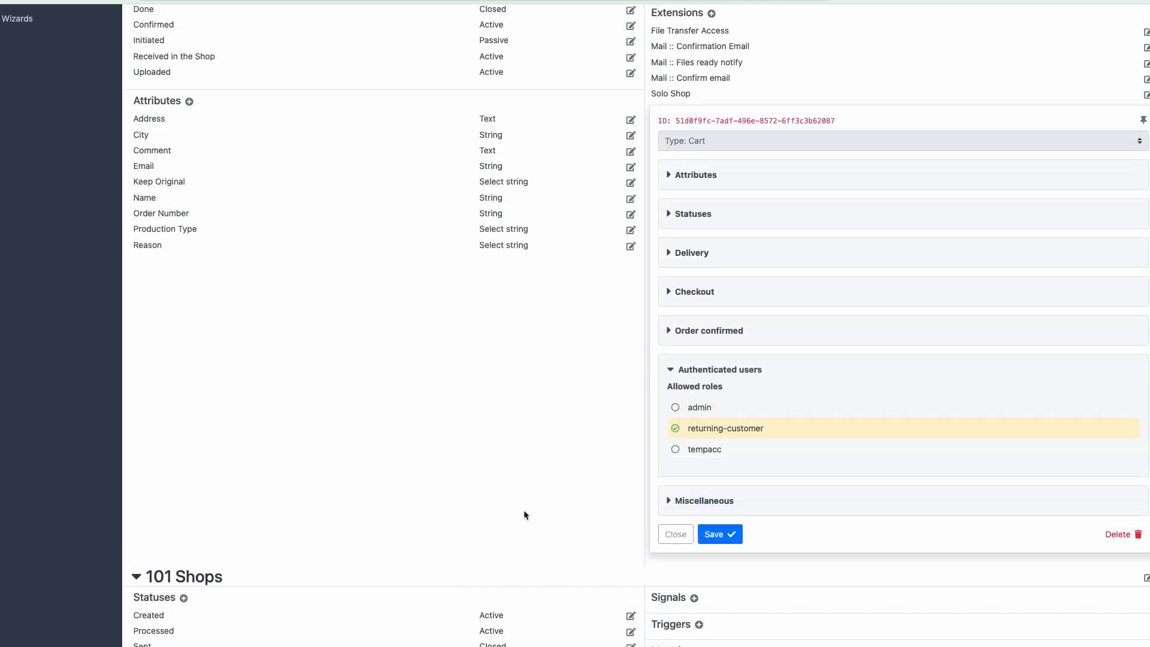
left_click(671, 370)
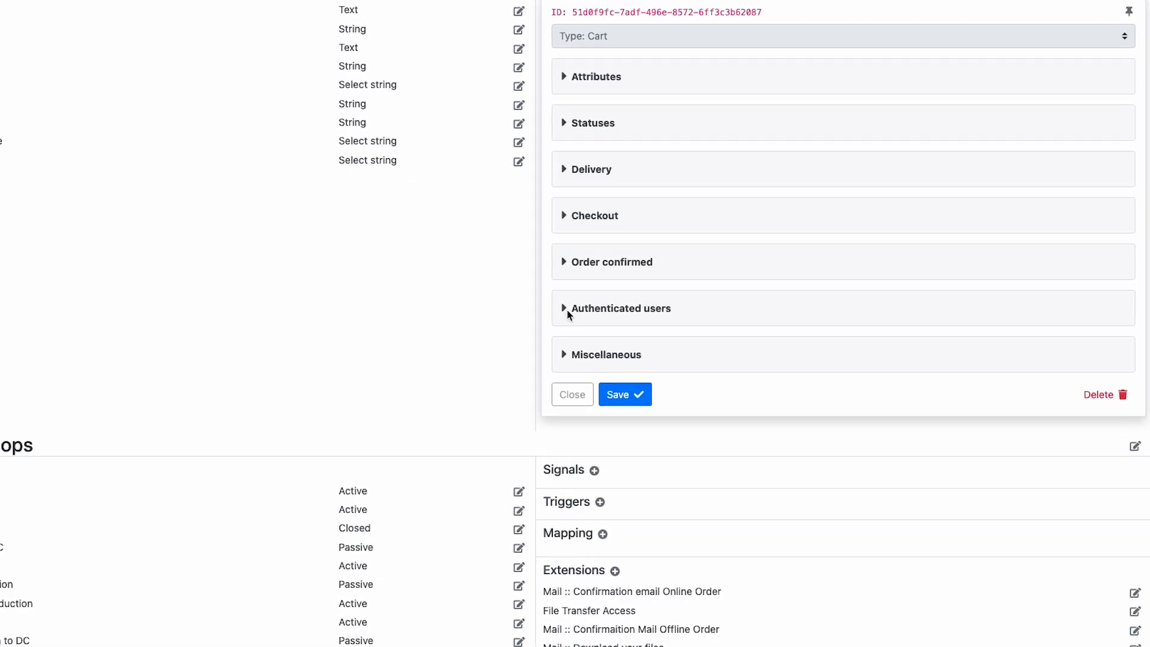
Step: Open the cart's Miscellaneous section and examine the Hide discount button, Portal app and Portal URL settings
left_click(527, 340)
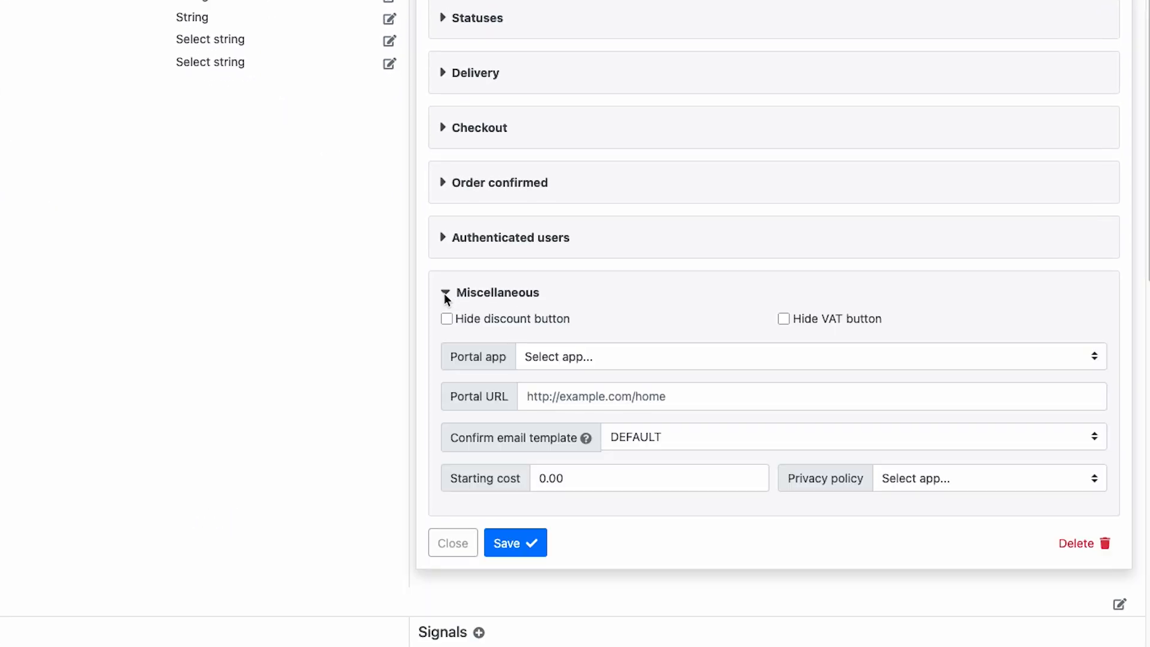
scroll(444, 293, "down", 1)
scroll(444, 293, "down", 4)
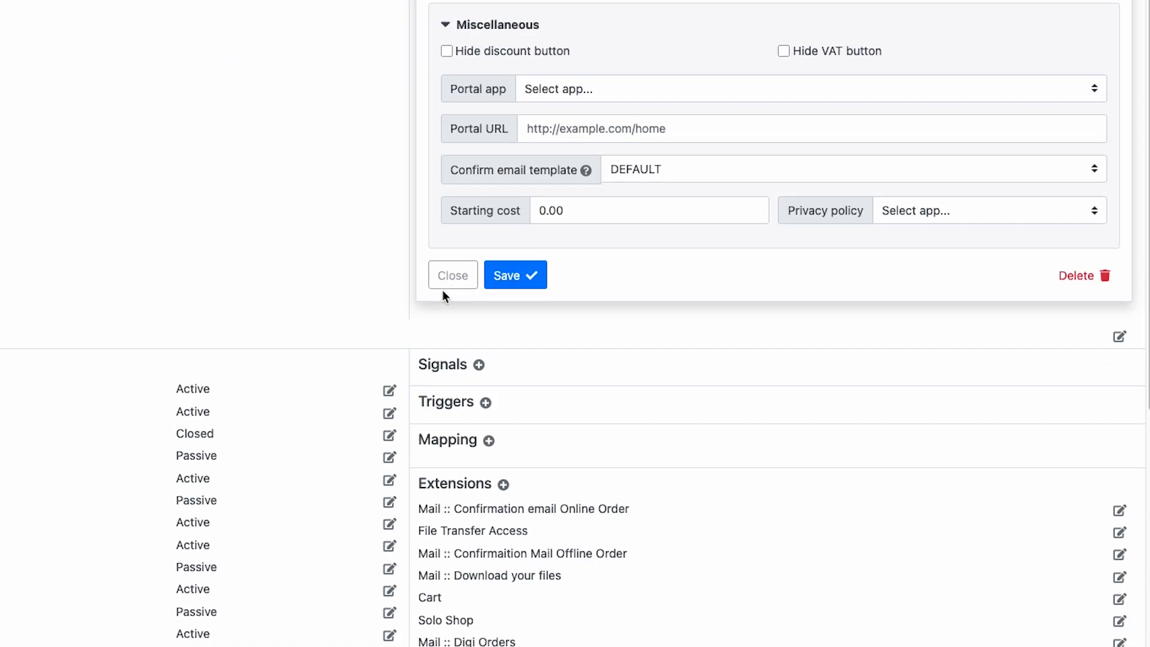
left_click(446, 51)
left_click(734, 89)
left_click(732, 18)
left_click(625, 121)
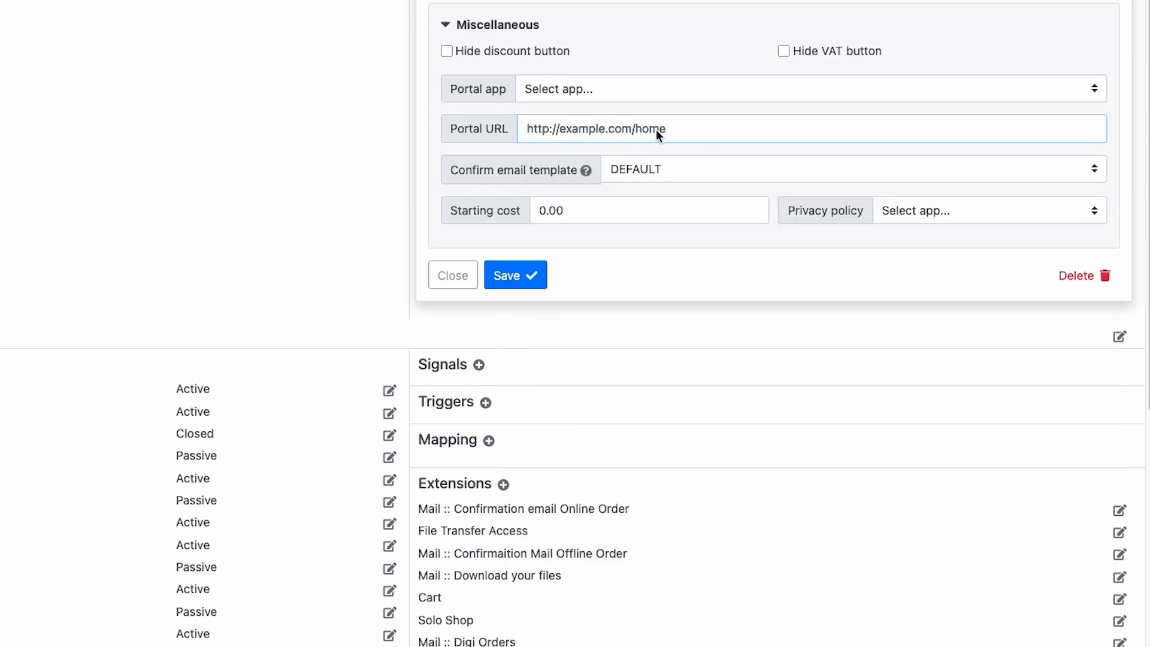
Step: Set the confirm email template to Mail :: Confirm email and the starting cost to 1.50, leaving the privacy policy app unselected
left_click(656, 174)
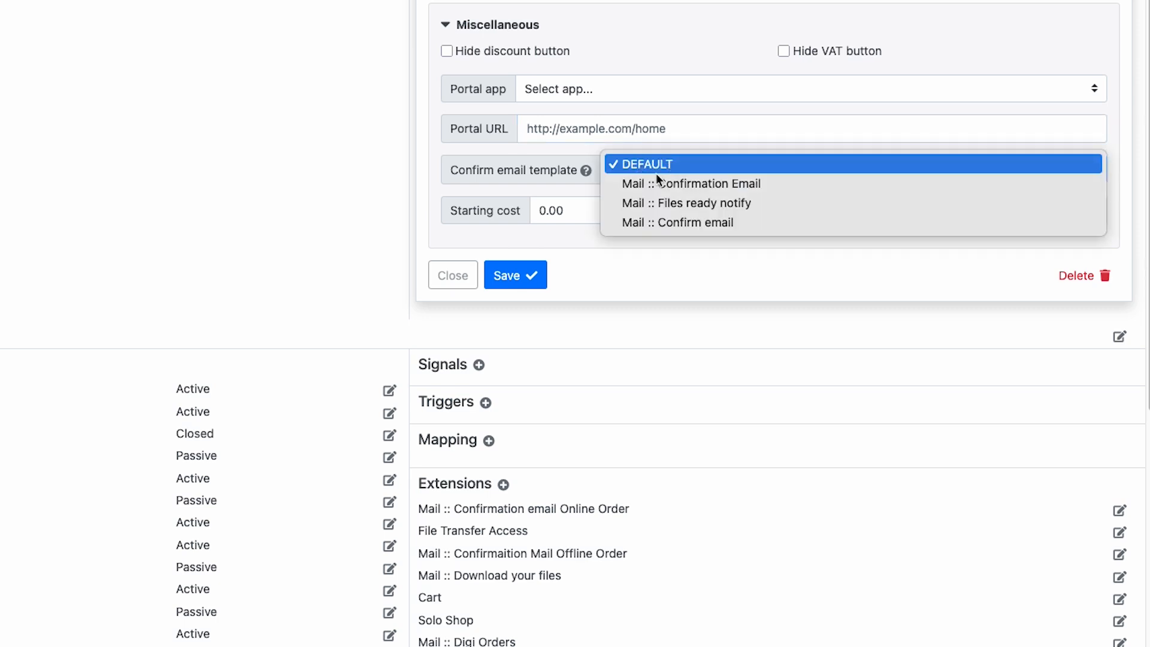
left_click(676, 225)
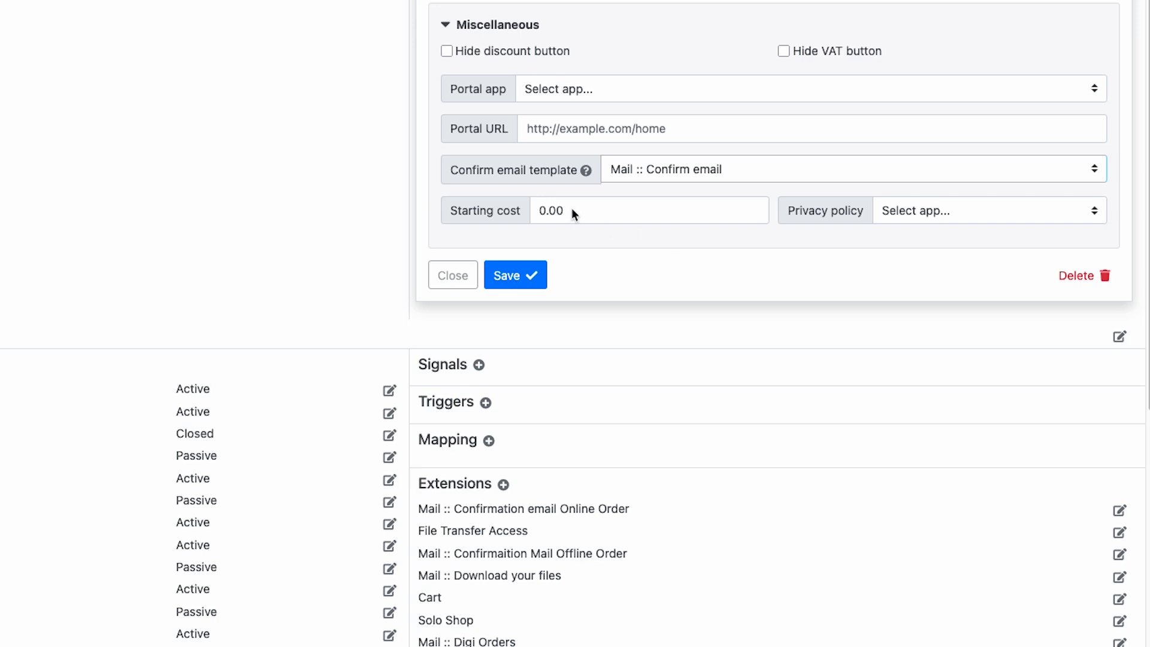
left_click_drag(585, 210, 520, 214)
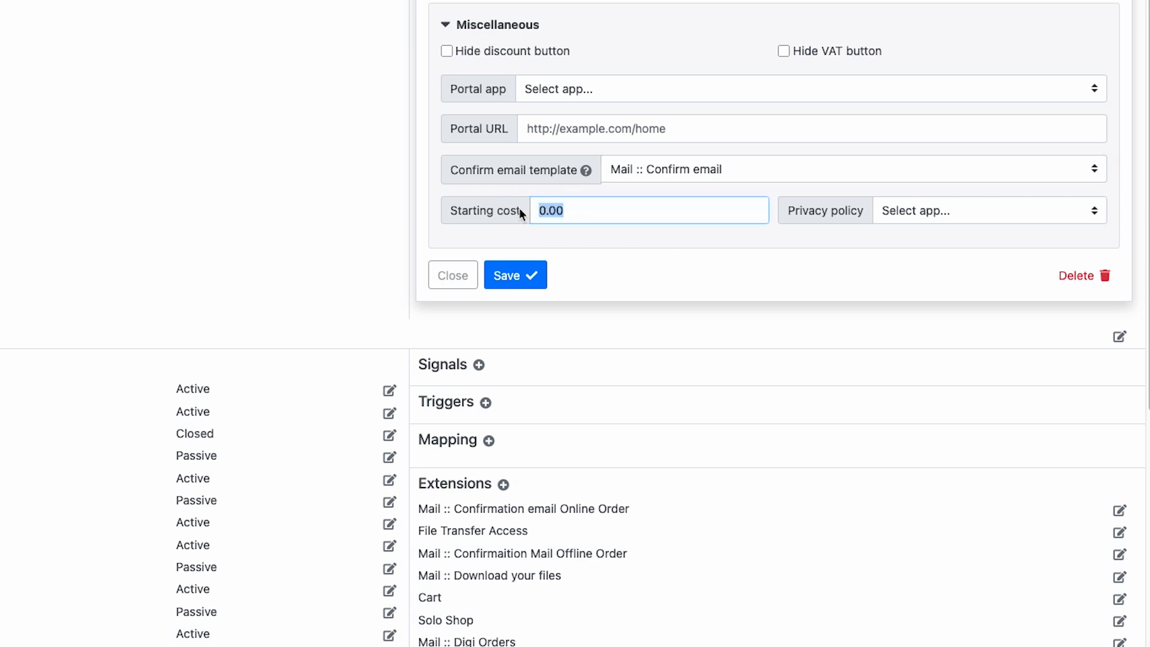
type("1.50")
left_click(962, 214)
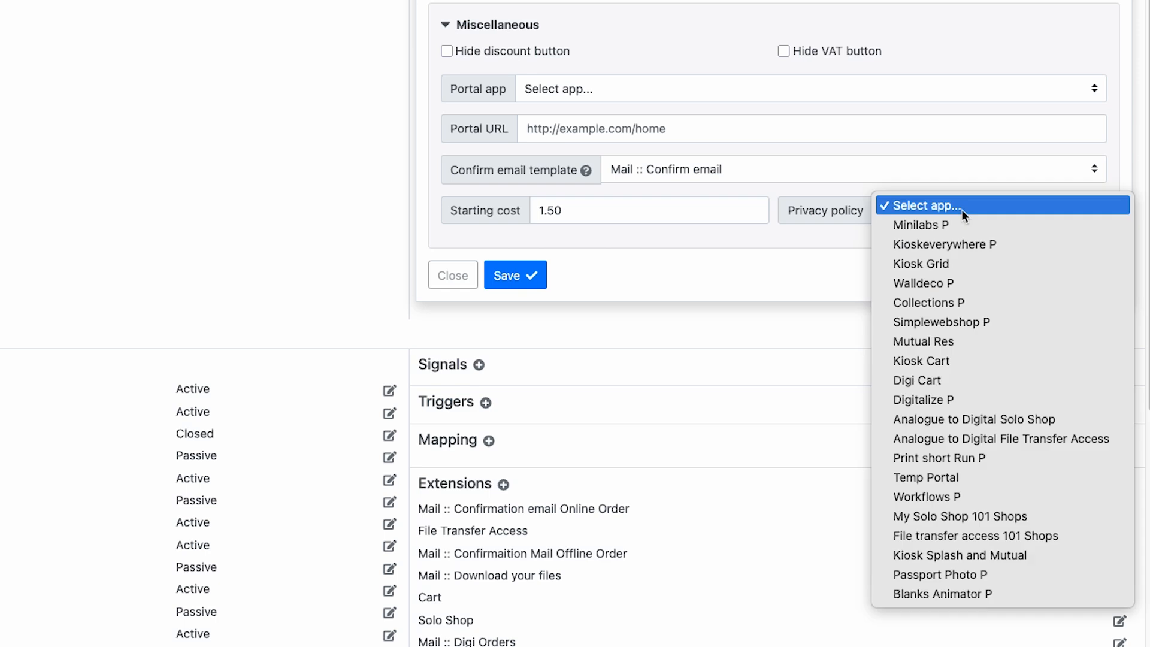
left_click(796, 259)
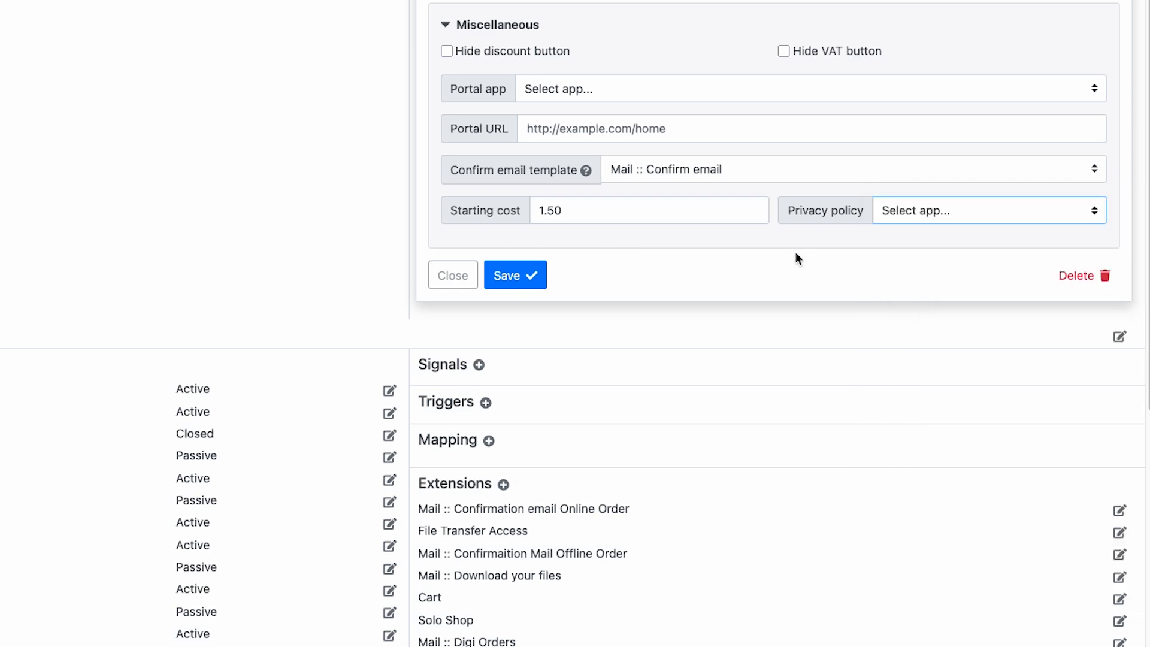